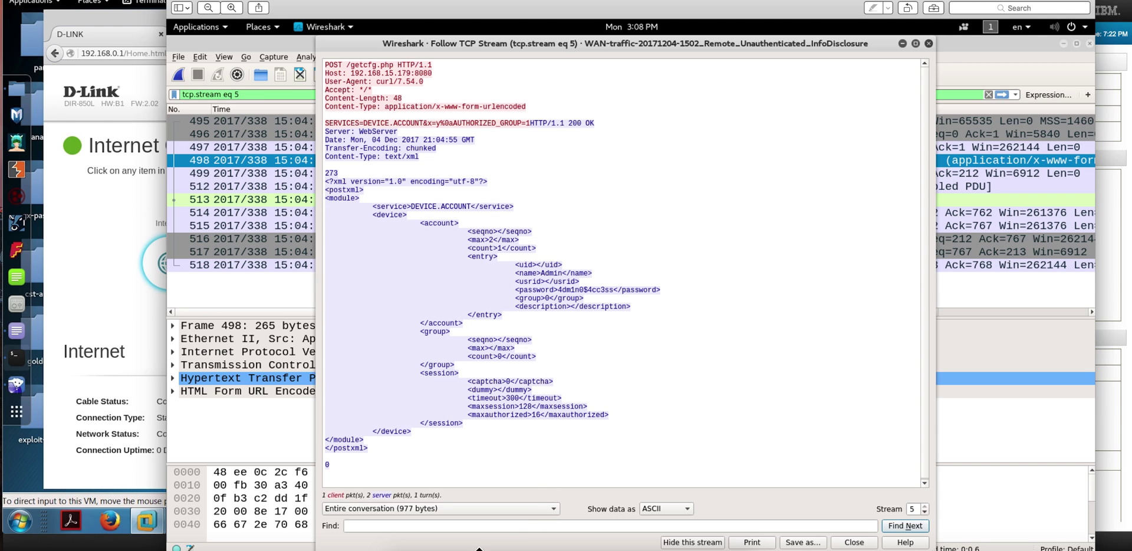
- Switch to QRadar and review the HomeFlows flow source configuration in the admin settings, keeping its values
left_click(479, 547)
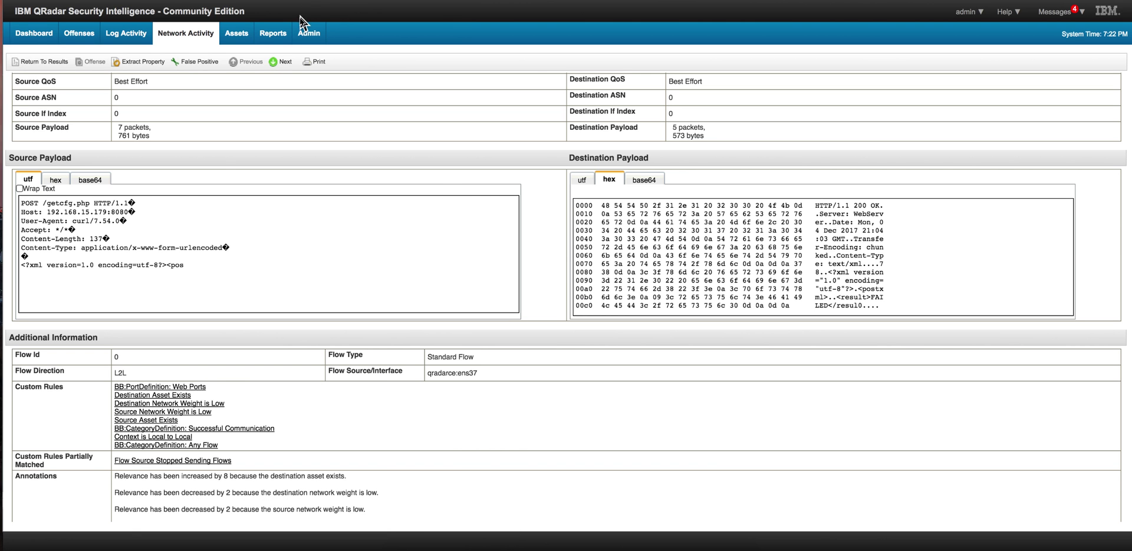
left_click(308, 38)
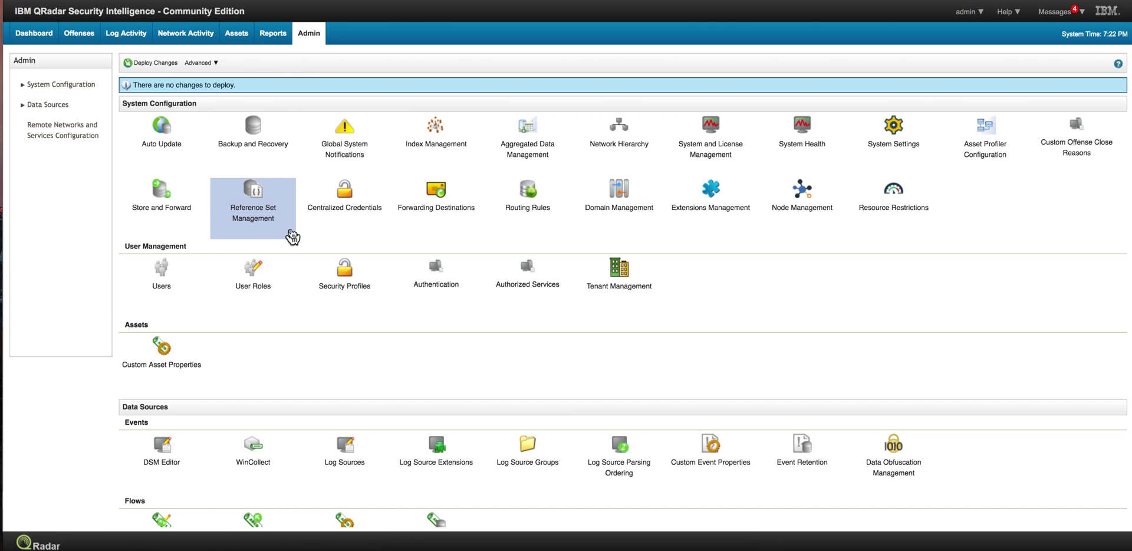
scroll(307, 329, "down", 2)
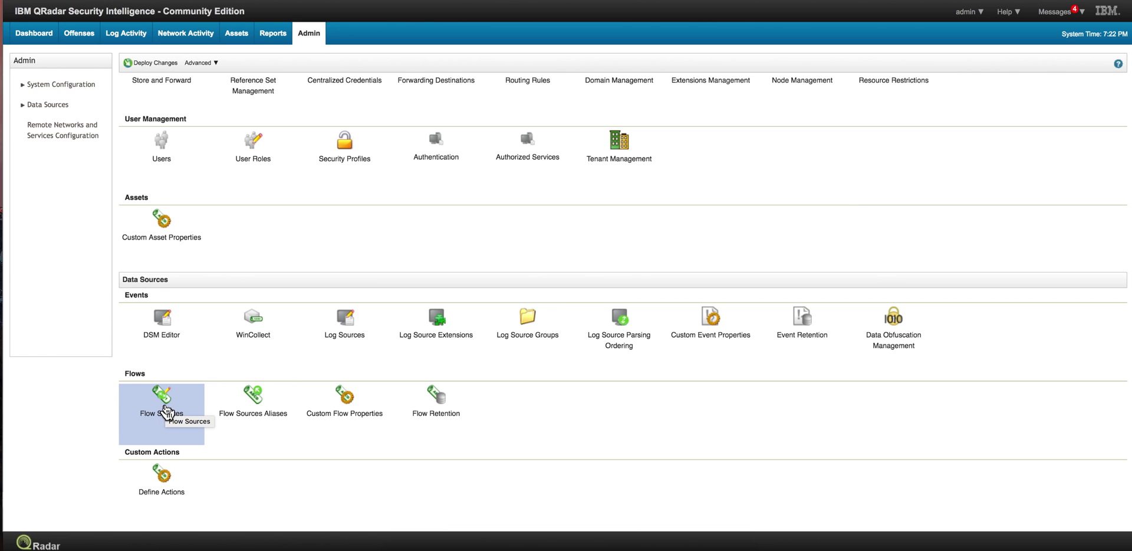
left_click(166, 411)
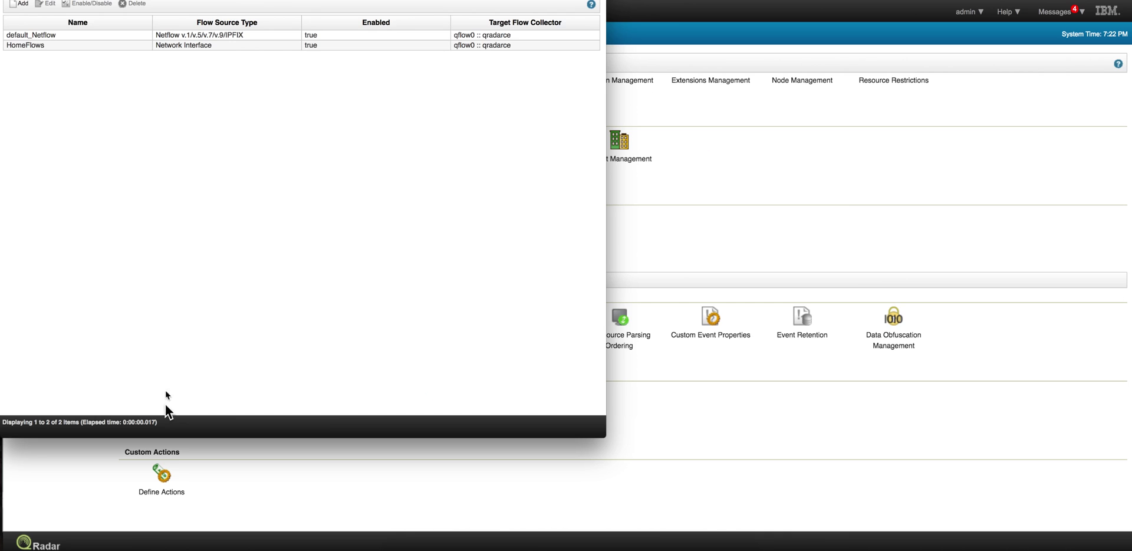
double_click(98, 45)
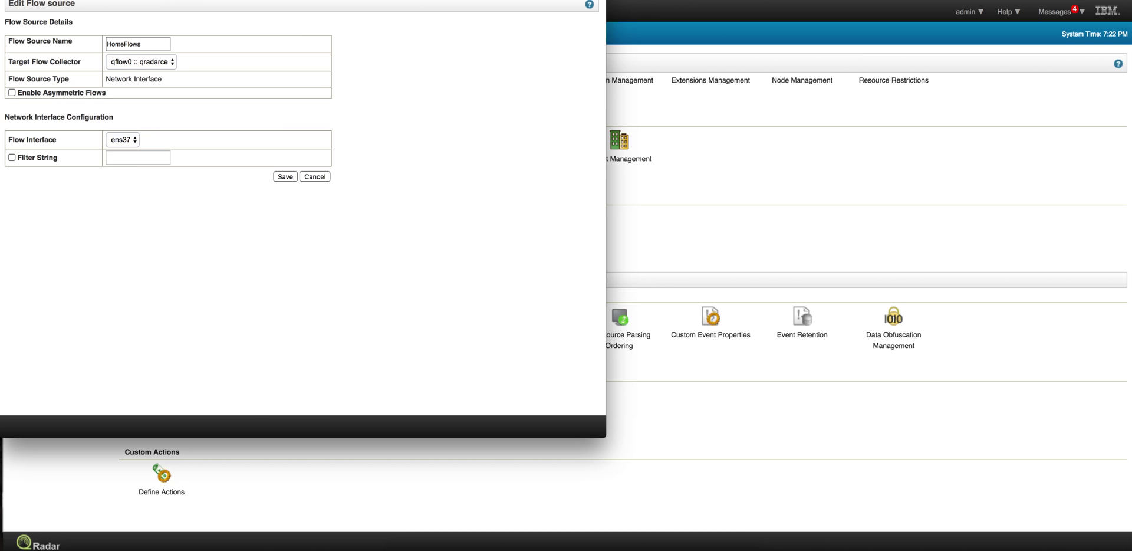
left_click(285, 176)
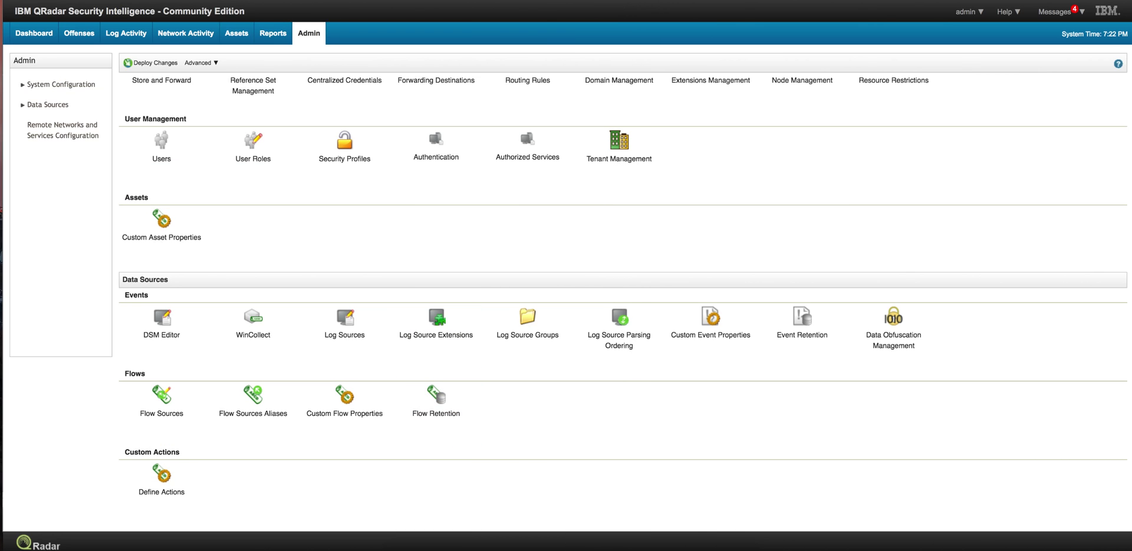
- Check the Network Adapter 2 settings of the CentOS 64-bit virtual machine, then minimize its window
left_click(661, 547)
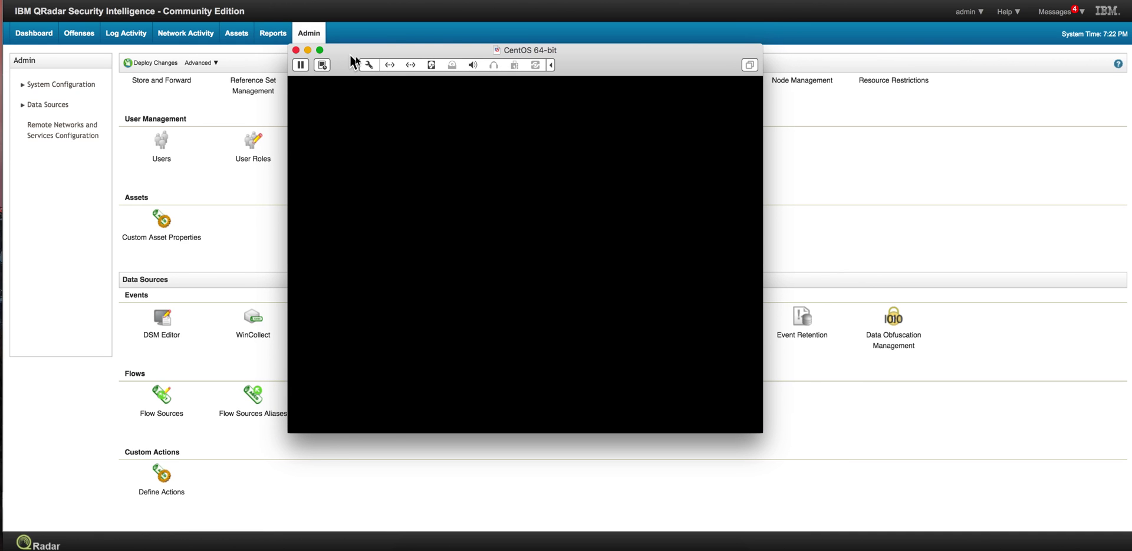
left_click(376, 66)
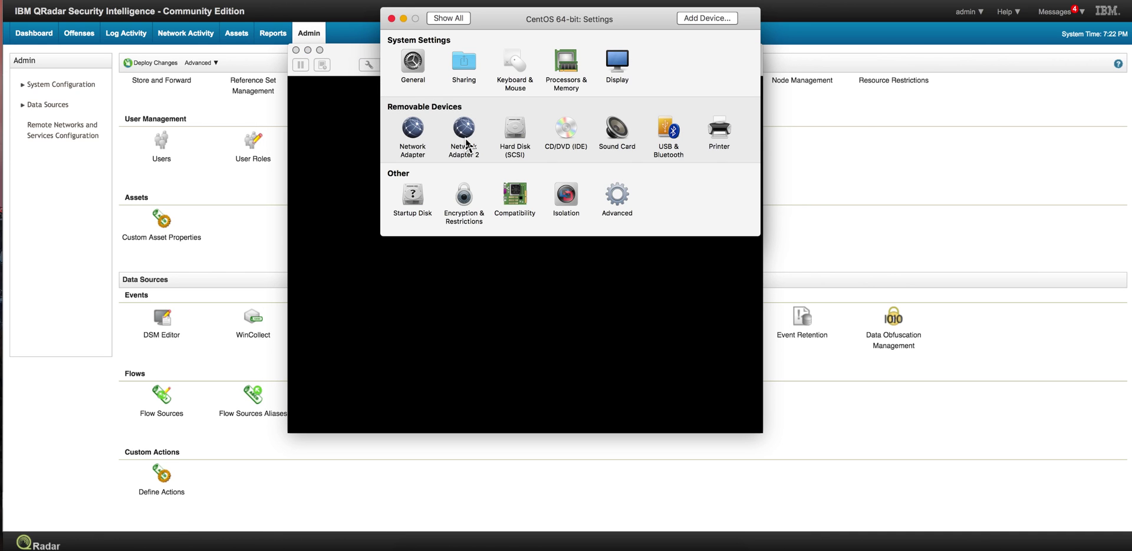
left_click(466, 135)
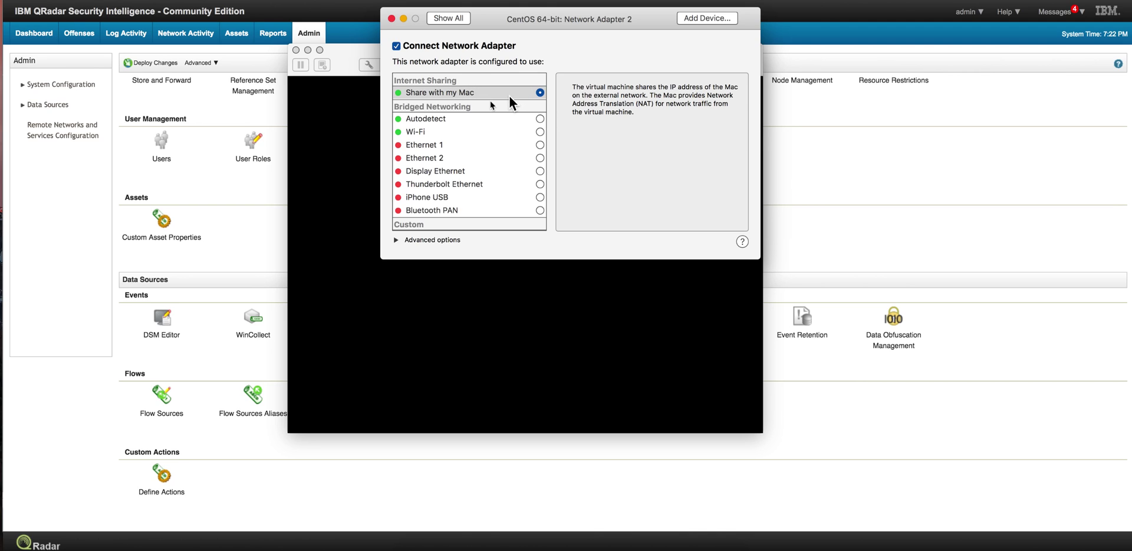
left_click(392, 19)
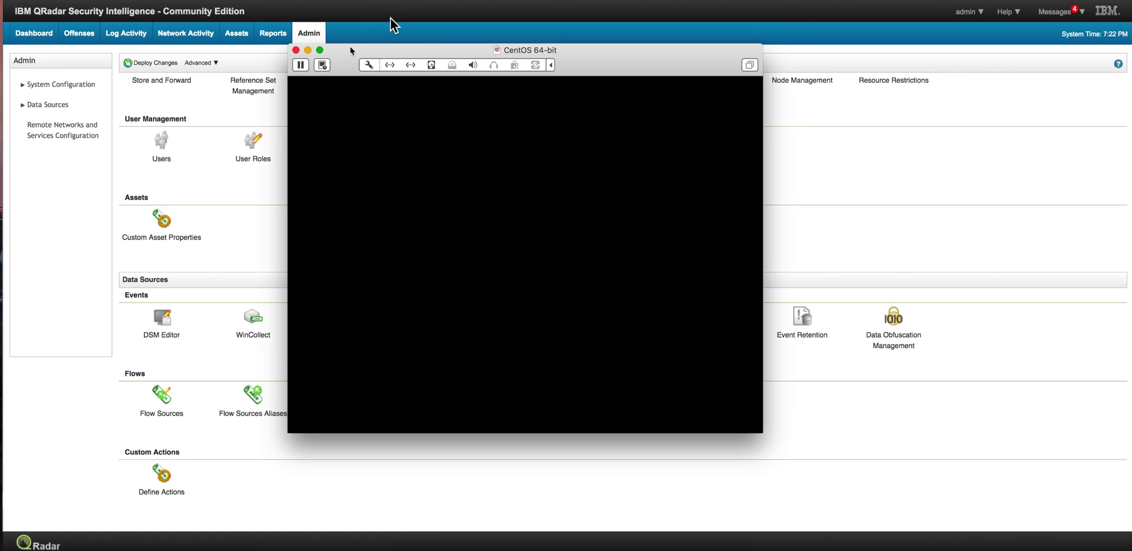
left_click(308, 50)
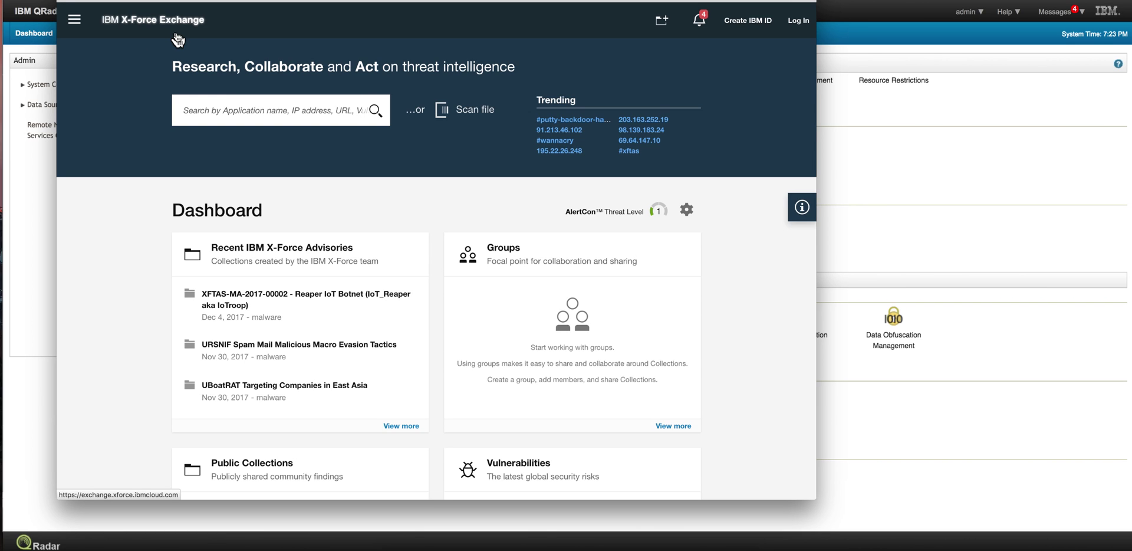
- Search IBM X-Force Exchange for "reaper" and open the XFTAS-MA-2017-00002 Reaper IoT Botnet collection
left_click(226, 110)
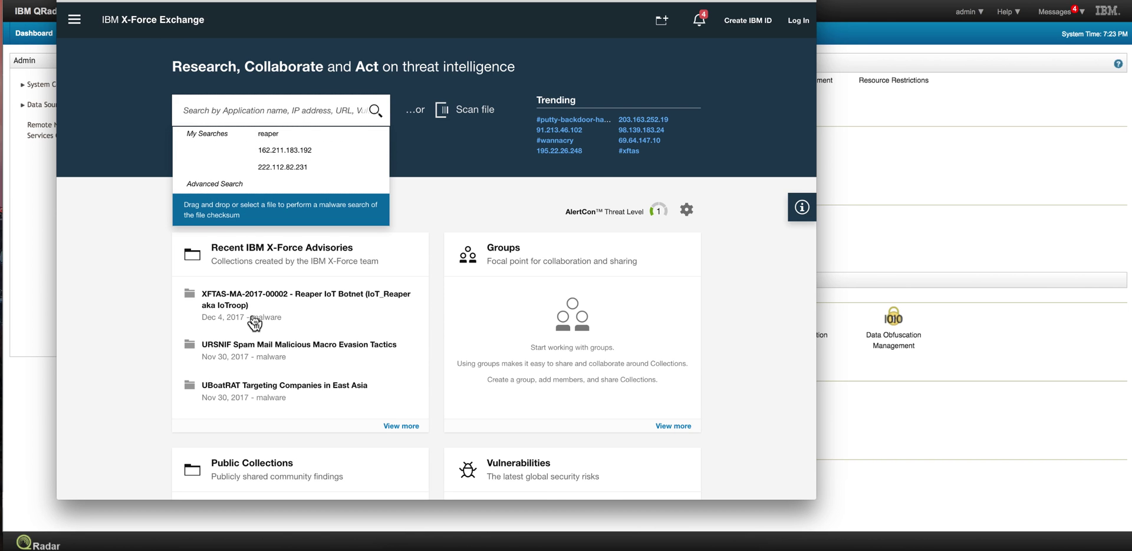
mouse_move(226, 314)
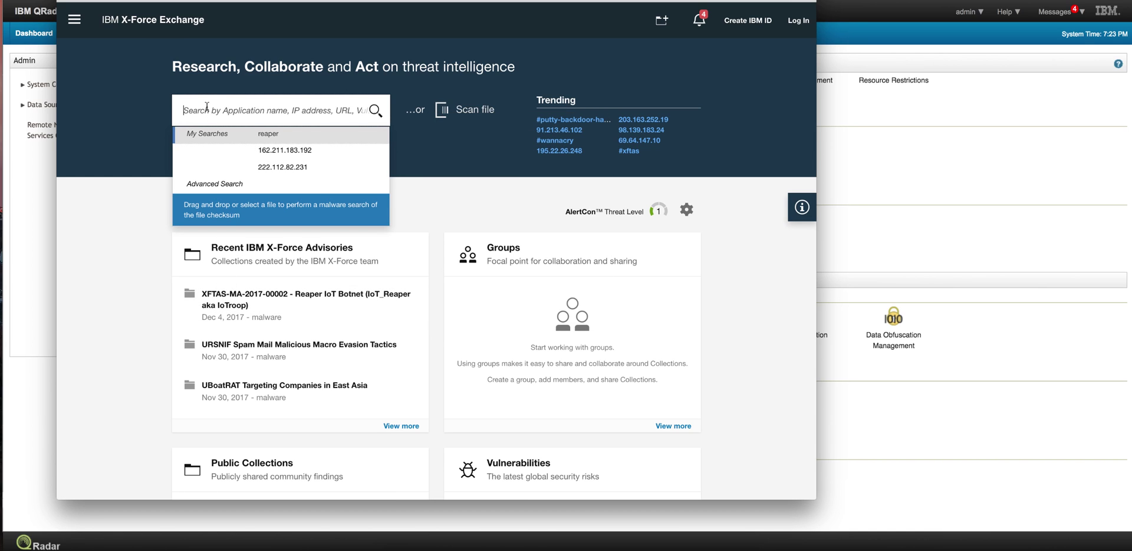
type("reaper")
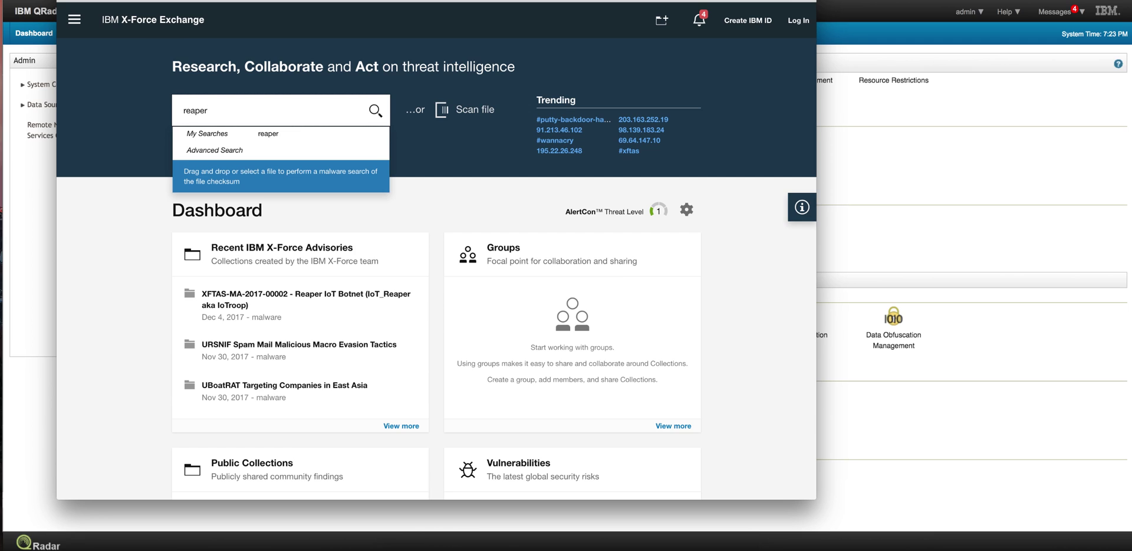
key("Return")
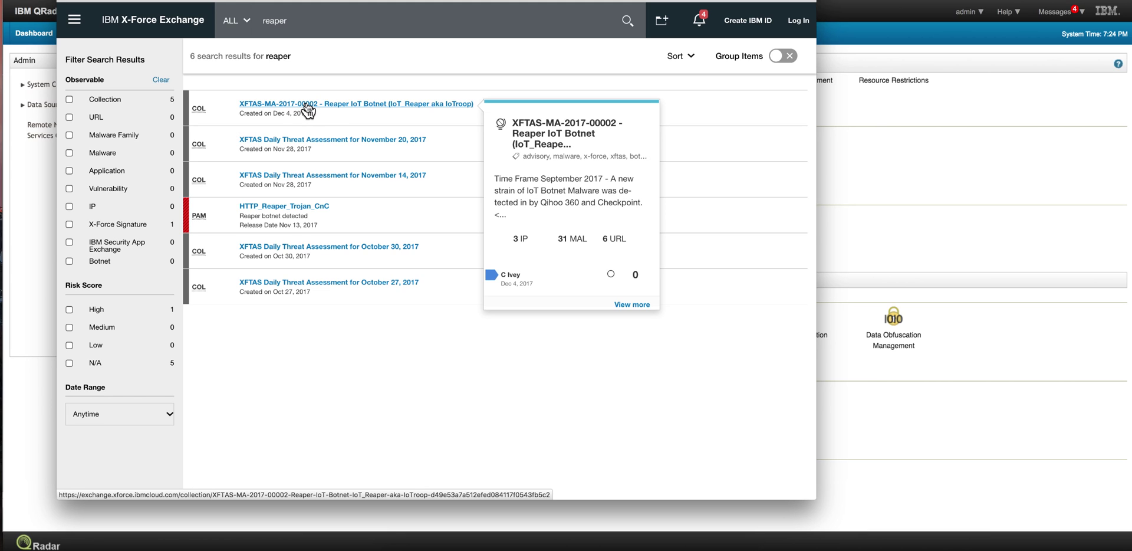
left_click(307, 108)
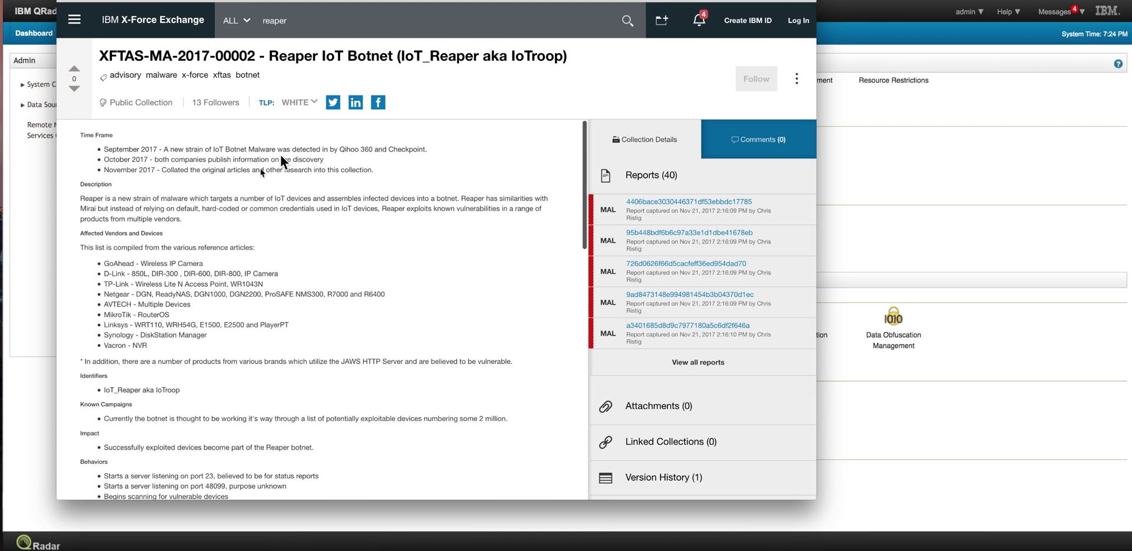
- Examine the collection's malware hashes and known C2 hosts, and preview the IP report for 222.112.82.231
scroll(243, 183, "down", 5)
scroll(243, 183, "down", 8)
scroll(243, 183, "down", 5)
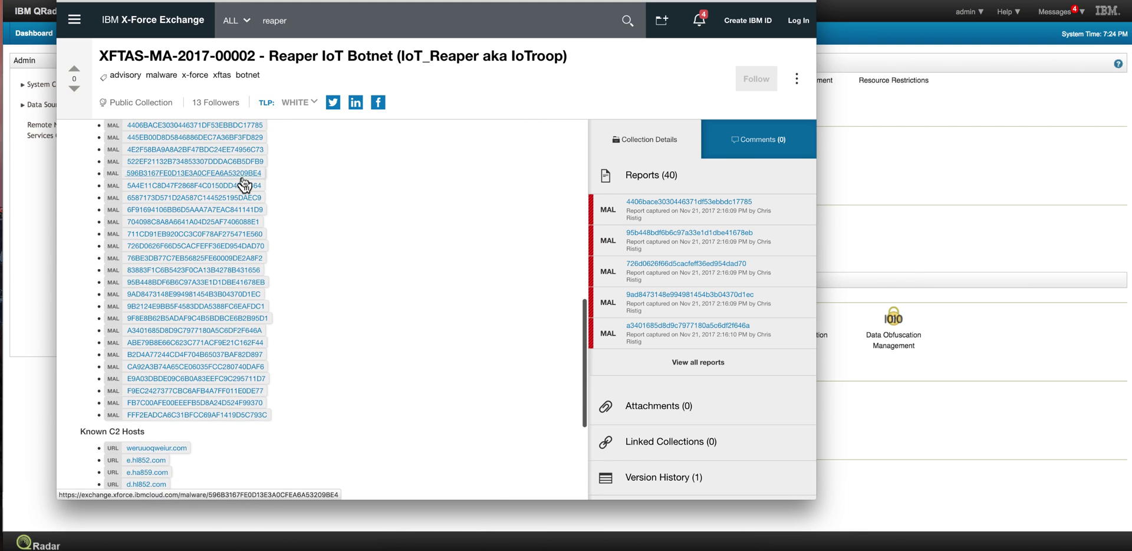
mouse_move(244, 179)
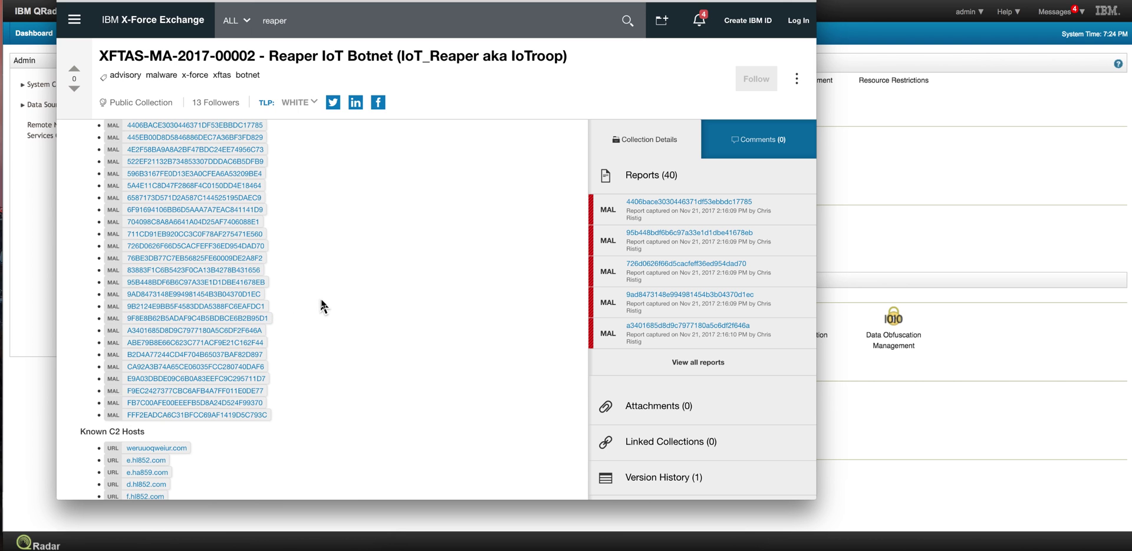
scroll(322, 306, "down", 2)
scroll(322, 305, "down", 5)
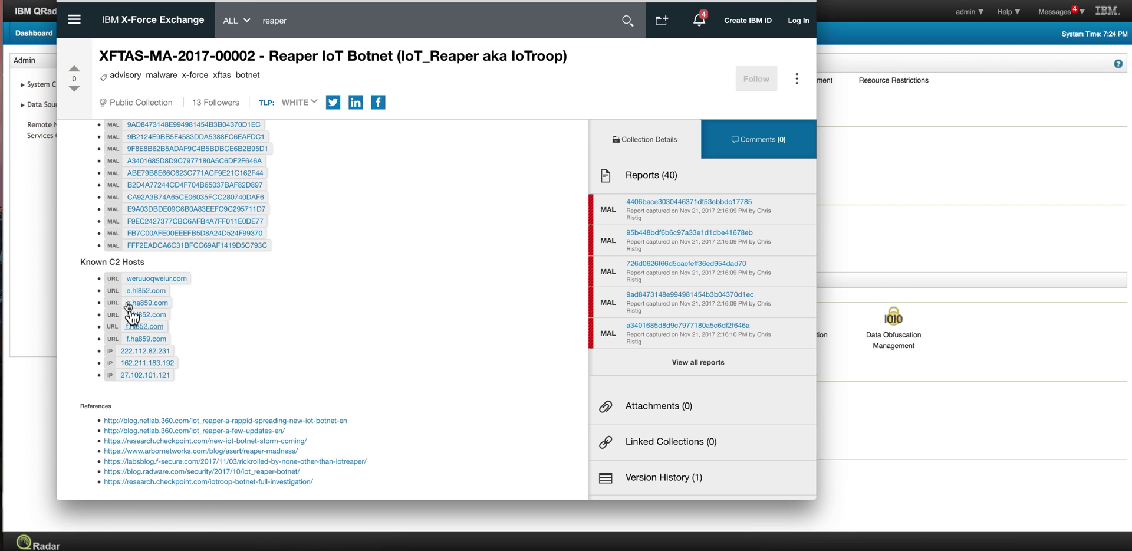
mouse_move(142, 299)
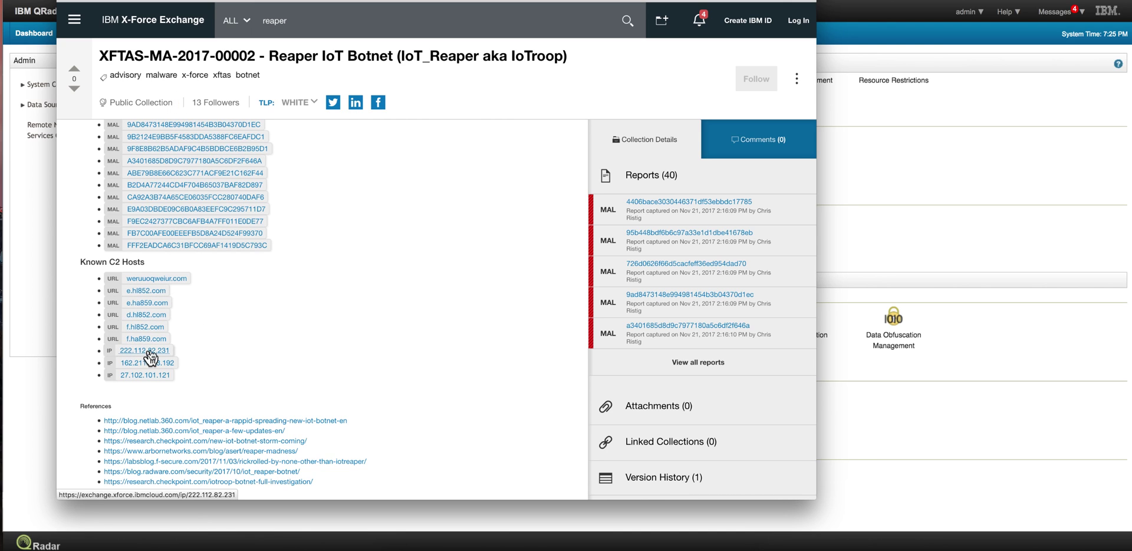
mouse_move(151, 355)
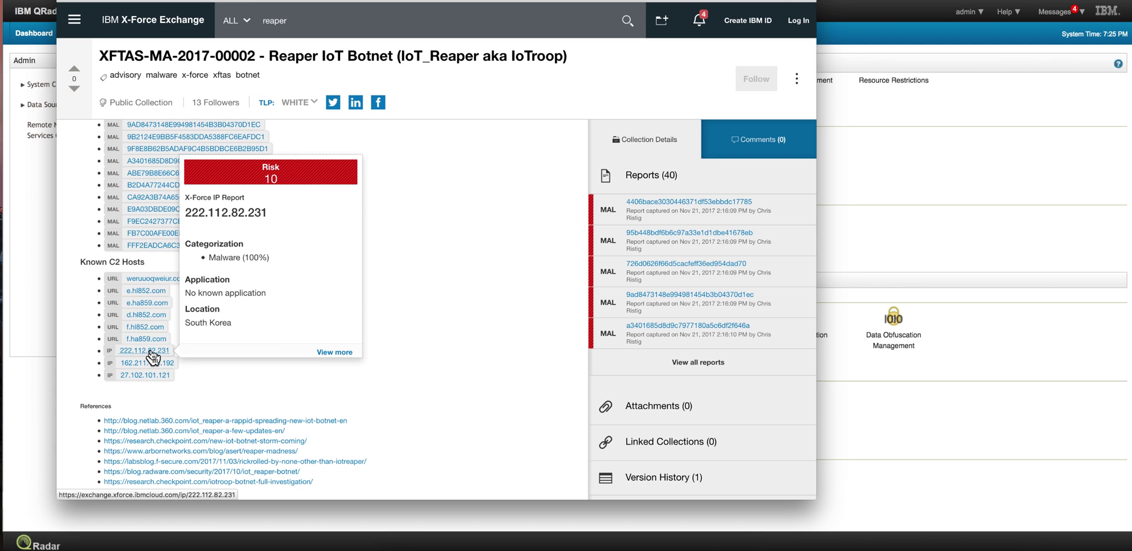
- Return to QRadar's network activity and search the flows with the quick filter hl852*
left_click(625, 547)
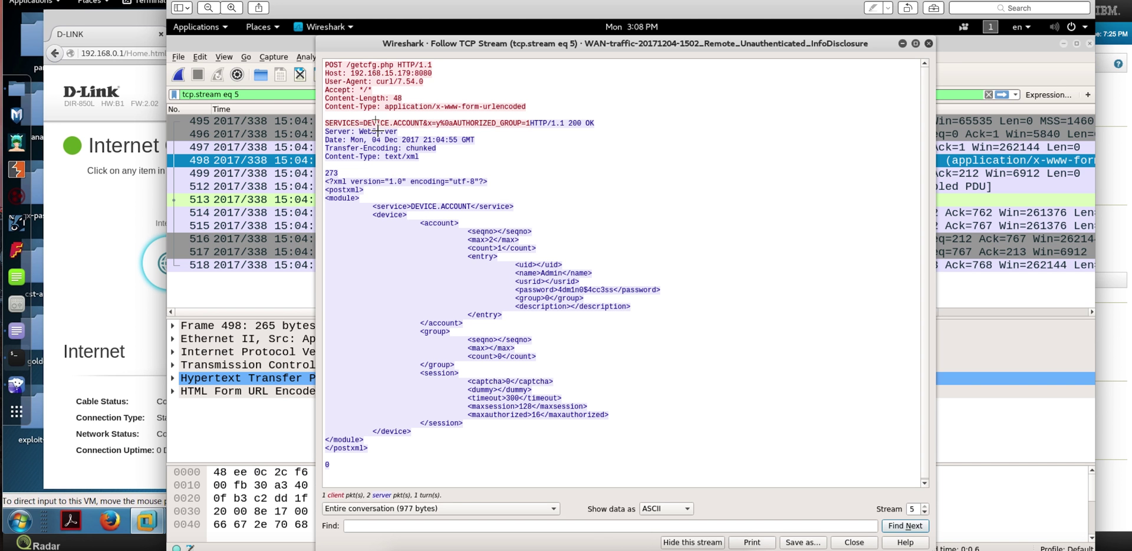
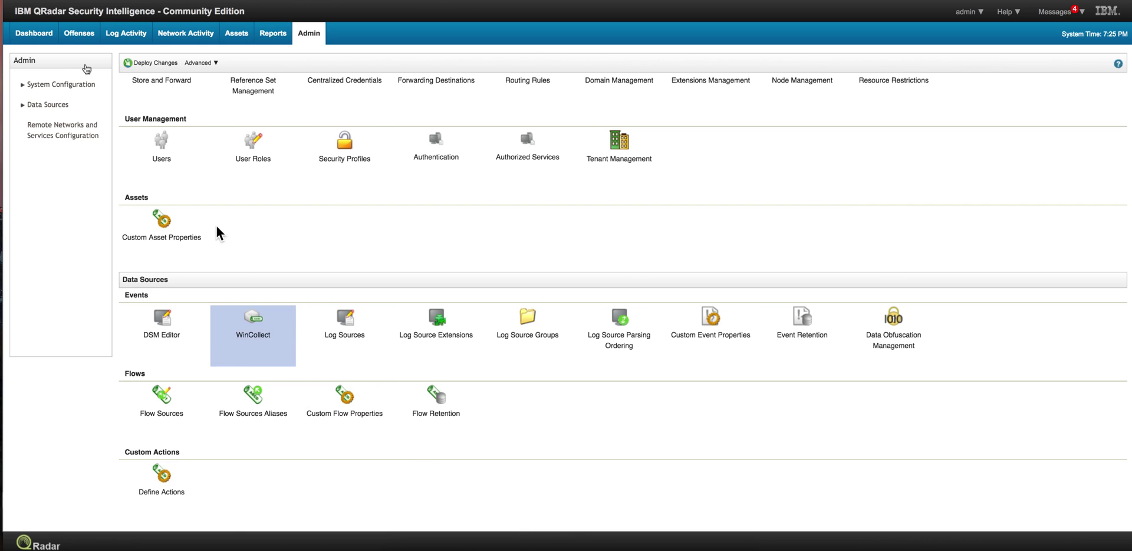
left_click(182, 36)
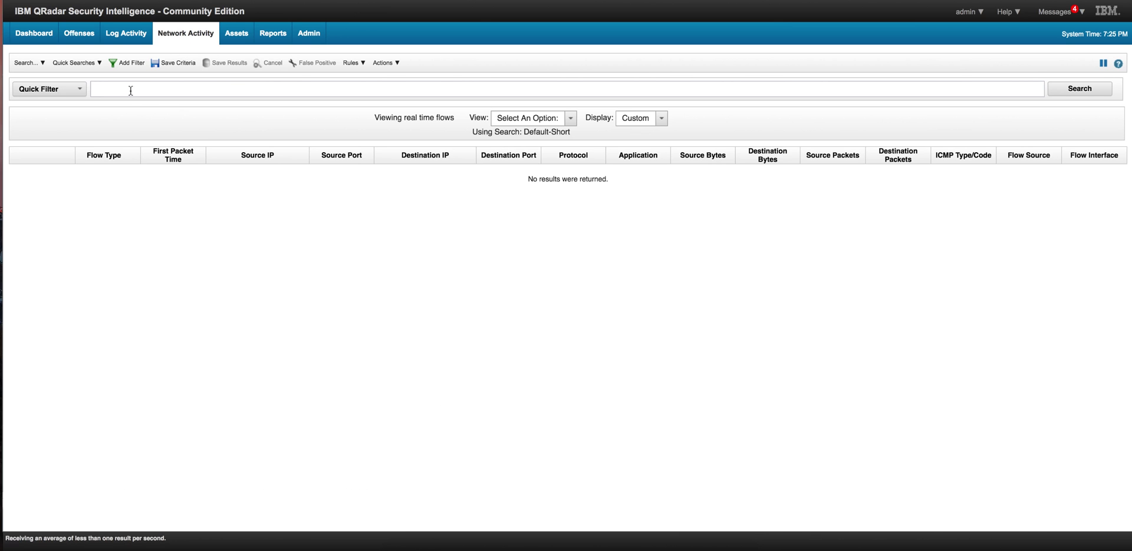
left_click(132, 90)
type("hl852")
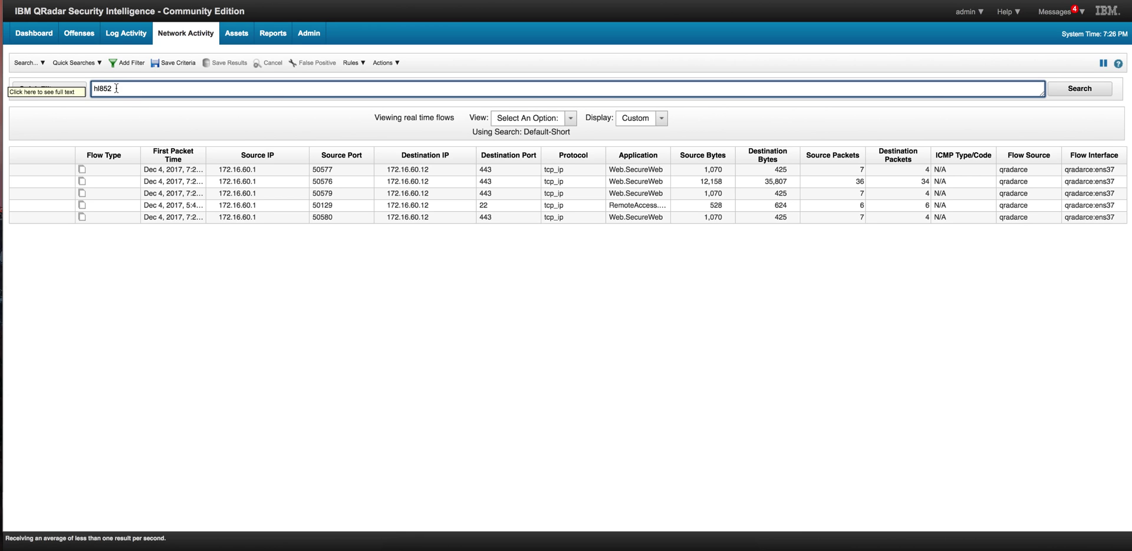
type("*")
key("Return")
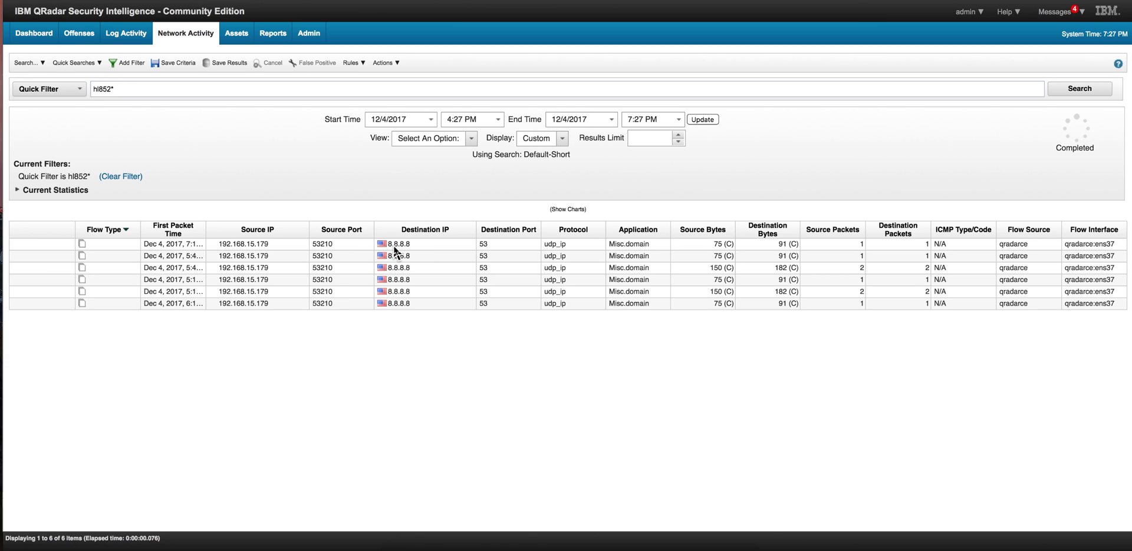
- Open the first matching flow to 8.8.8.8 and examine its source and destination payloads
mouse_move(395, 250)
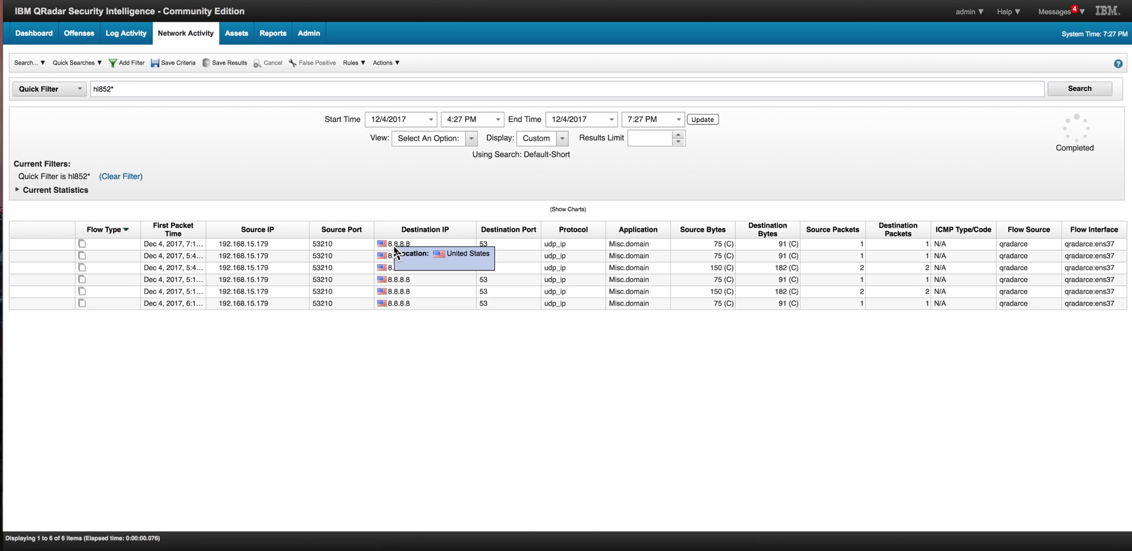
double_click(260, 247)
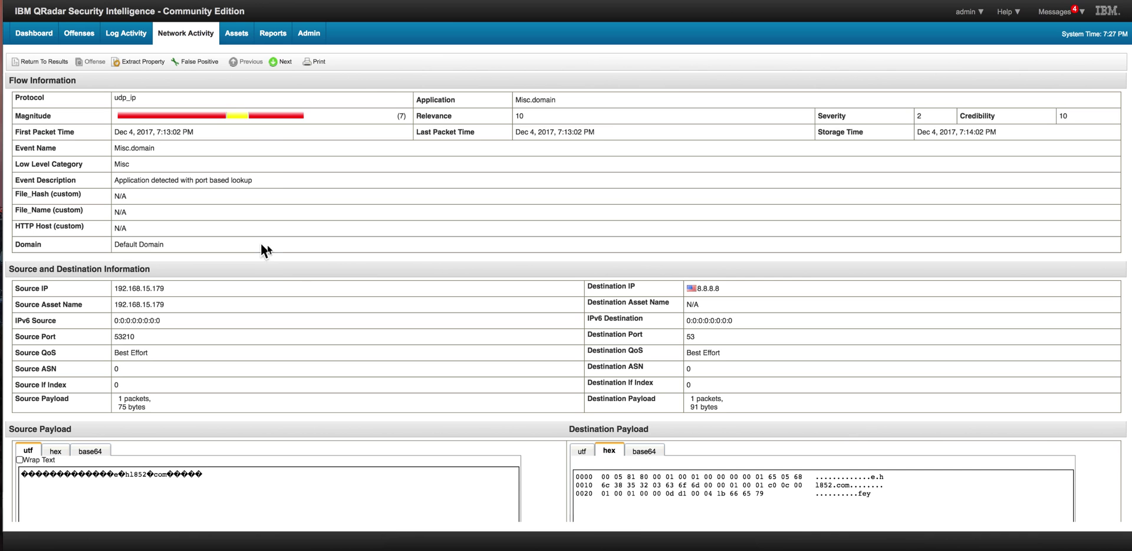
scroll(277, 265, "down", 3)
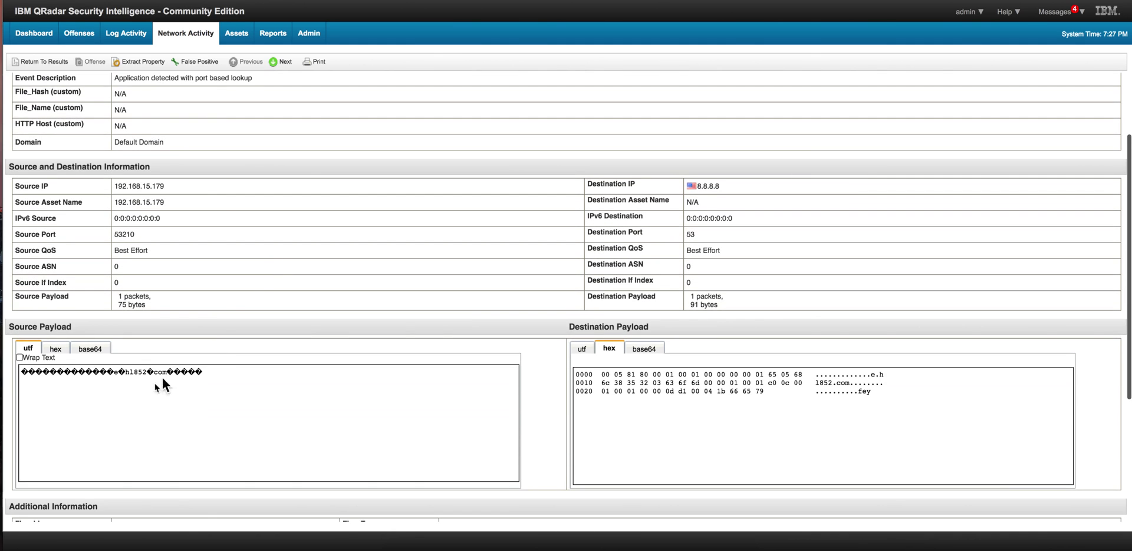
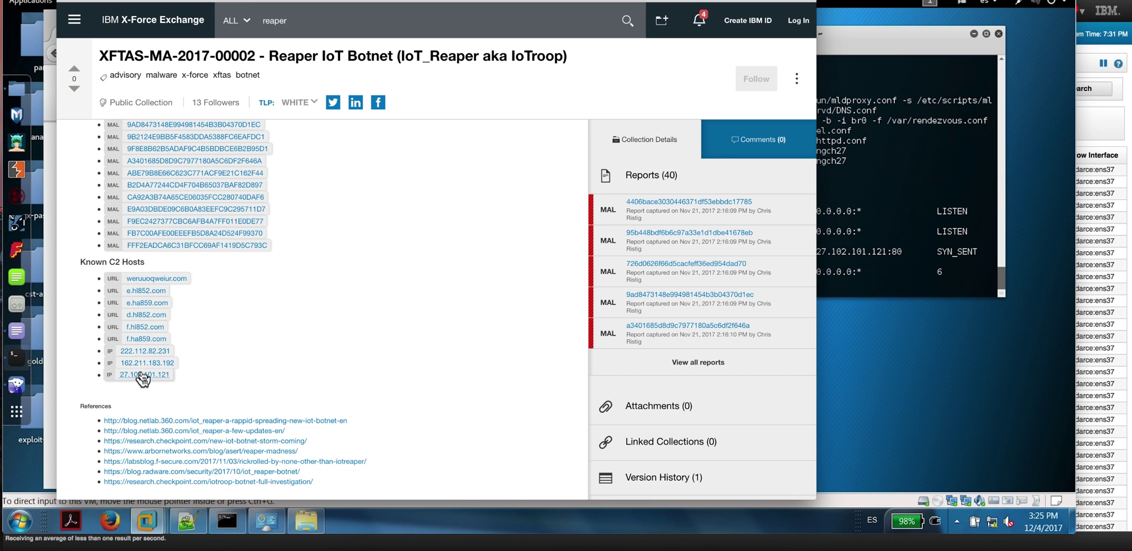
- Check the last C2 IP in the Reaper collection and filter QRadar's network activity by Destination IP 27.102.101.121
mouse_move(158, 375)
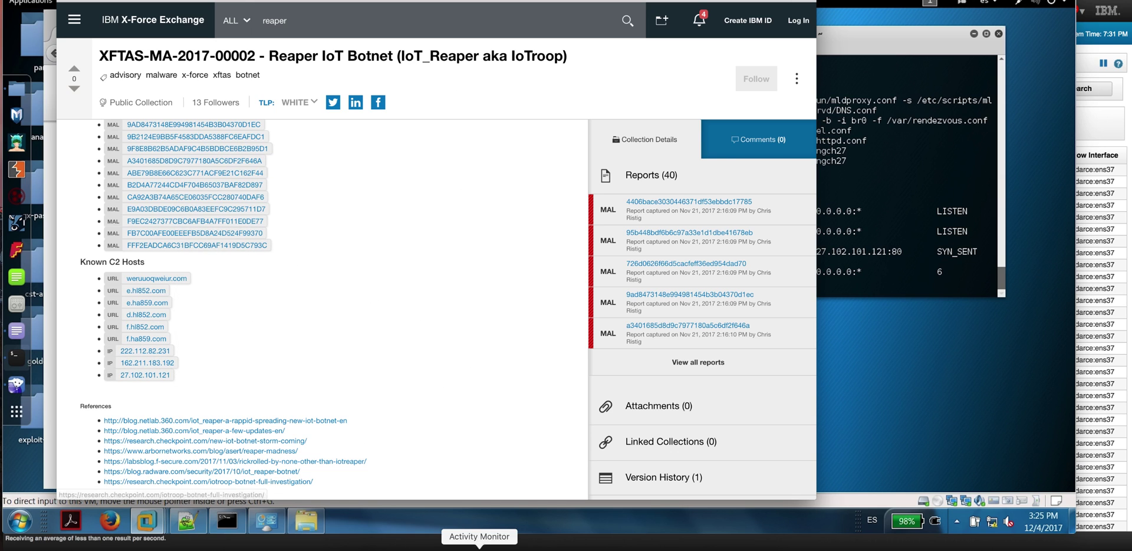
left_click(455, 547)
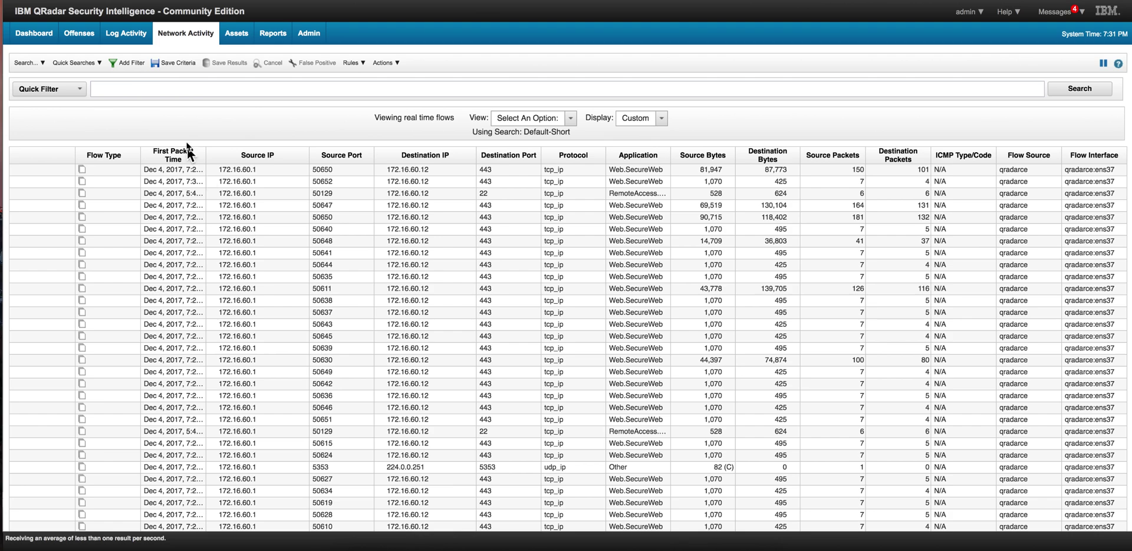
left_click(125, 62)
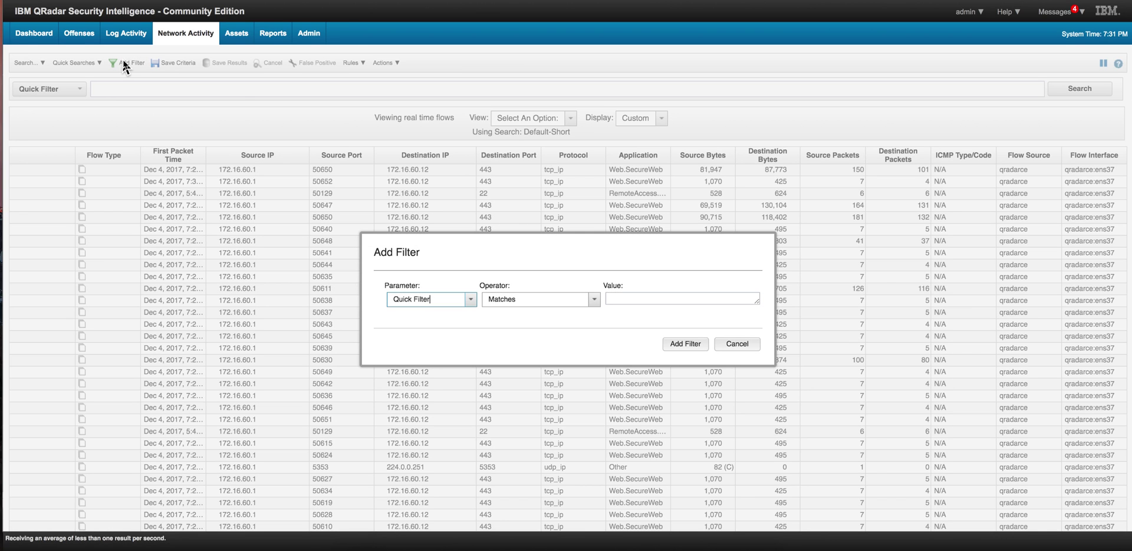
left_click(471, 301)
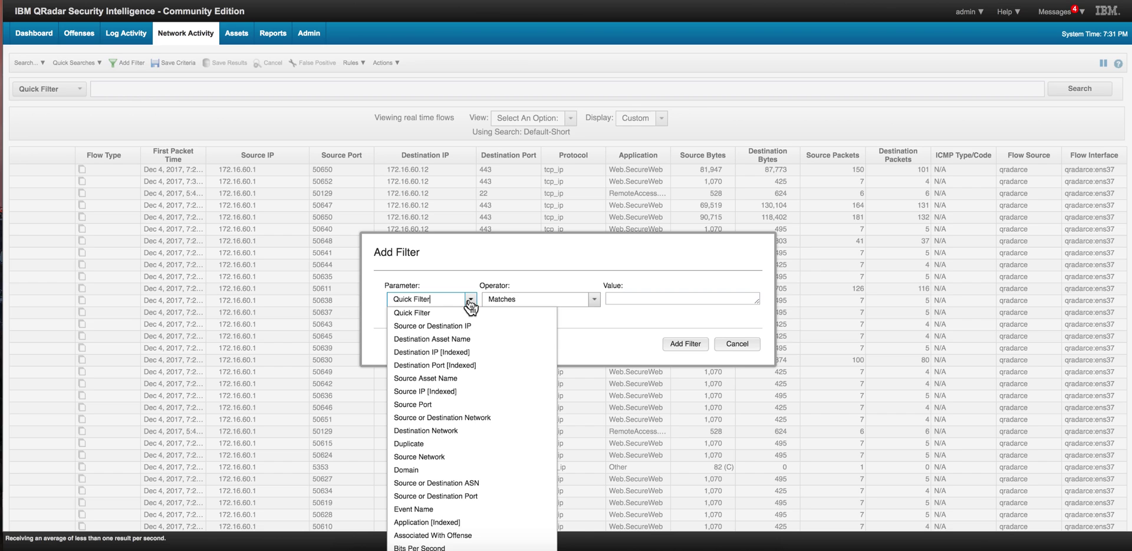
left_click(465, 354)
left_click(652, 299)
type("27.102.101.121")
left_click(665, 346)
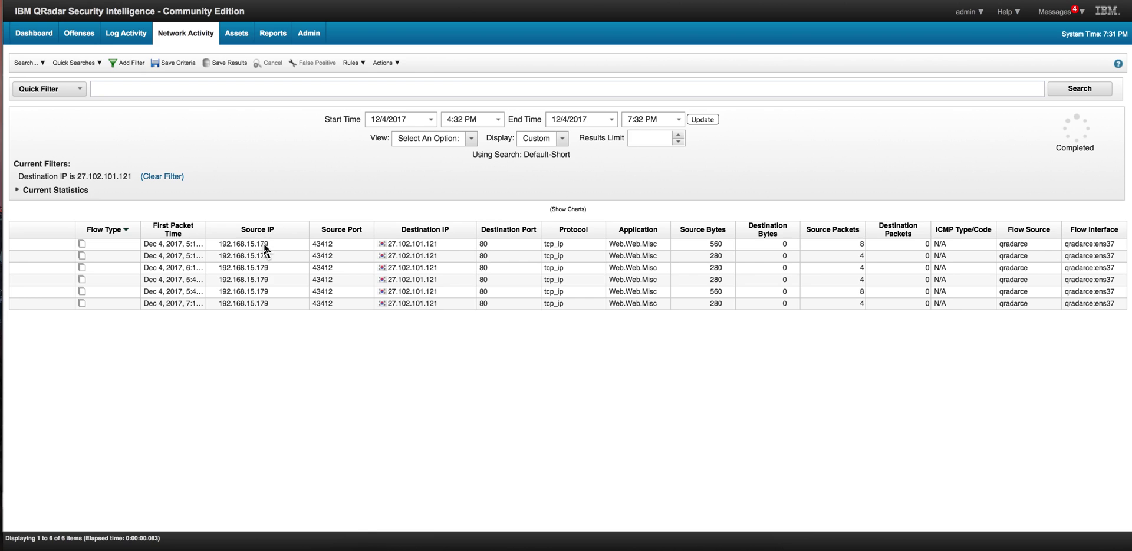
- Open the first flow to 27.102.101.121 and examine its flow, source and destination details
double_click(264, 245)
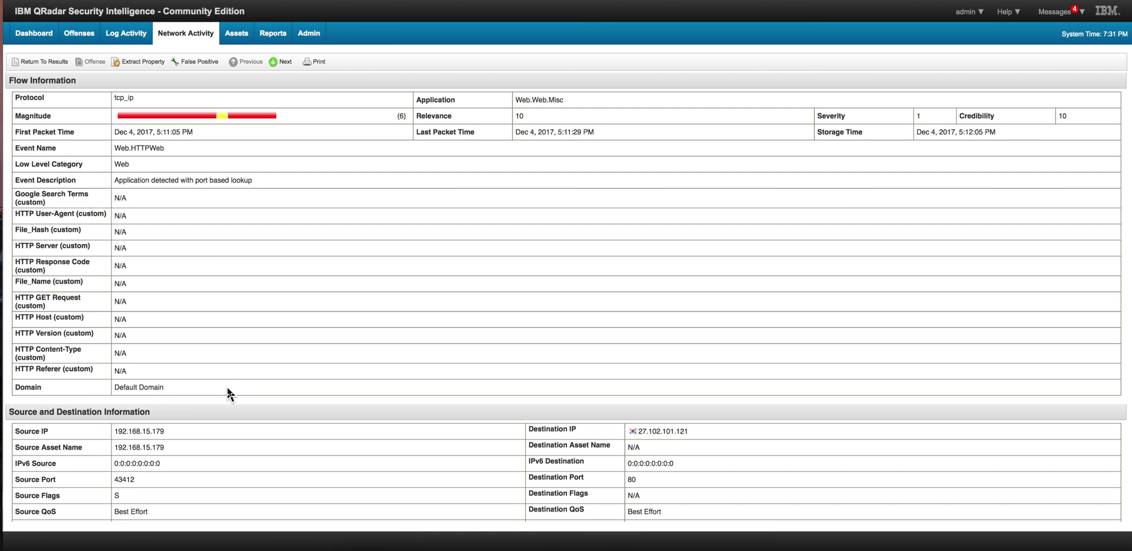
scroll(226, 384, "down", 1)
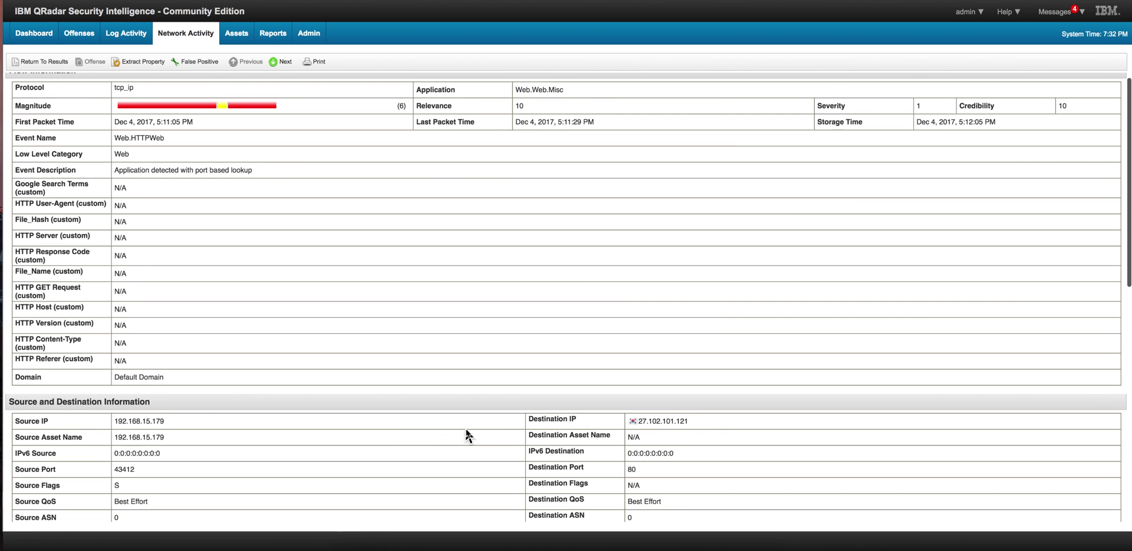
scroll(466, 430, "down", 5)
scroll(466, 430, "up", 5)
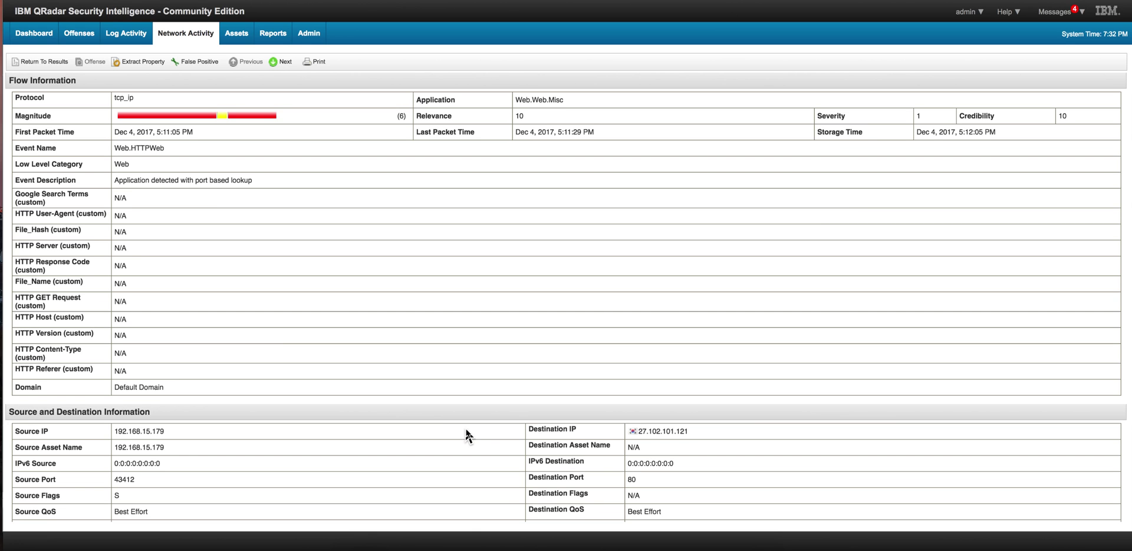
- Check the exploit request in Wireshark's TCP stream, and search QRadar's network activity for getcfg* over the last three hours
key("super+Tab")
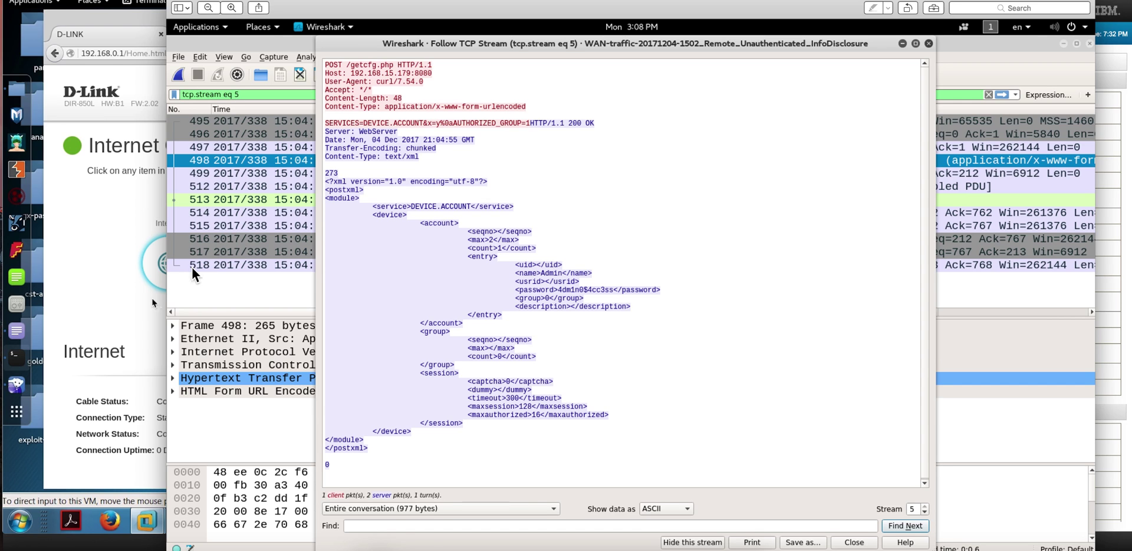
left_click(468, 547)
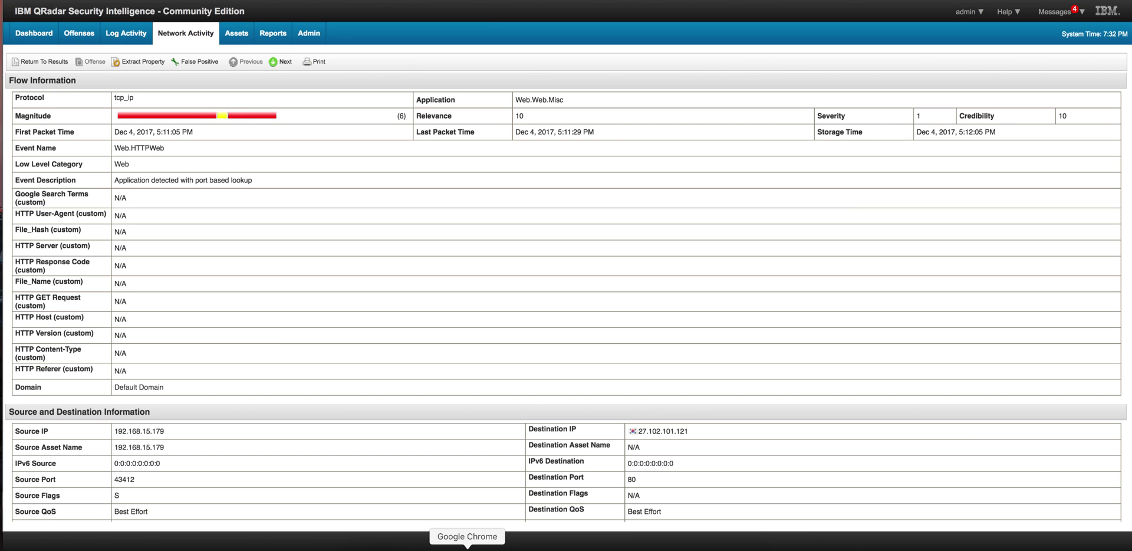
left_click(190, 39)
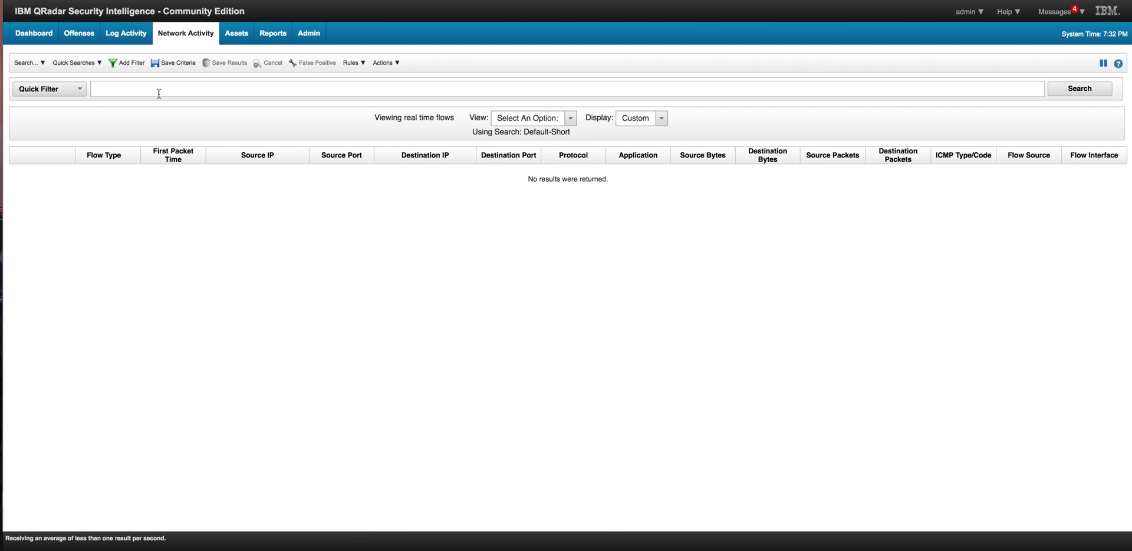
left_click(157, 84)
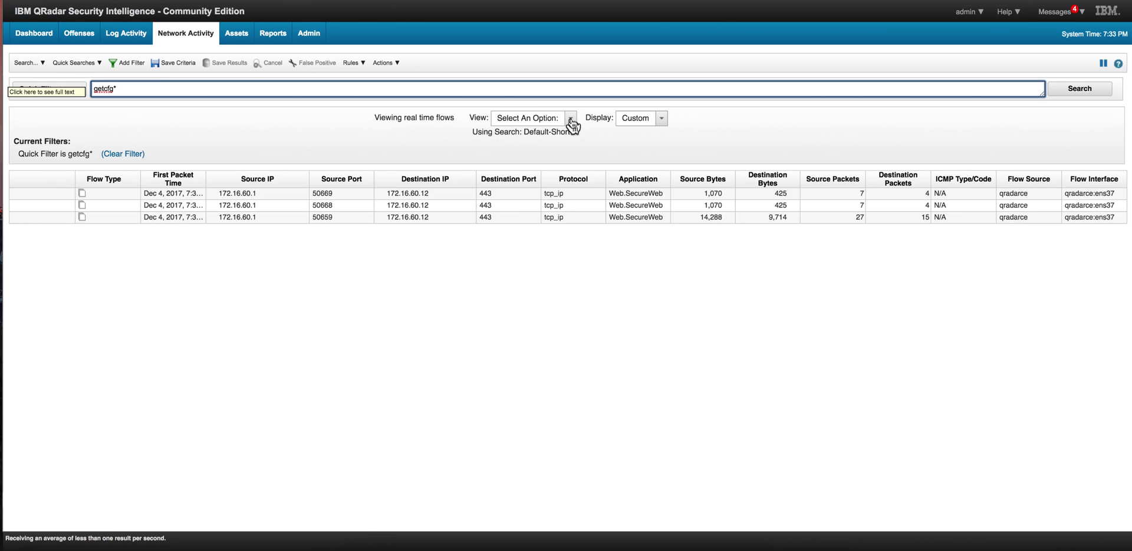
left_click(570, 118)
left_click(539, 244)
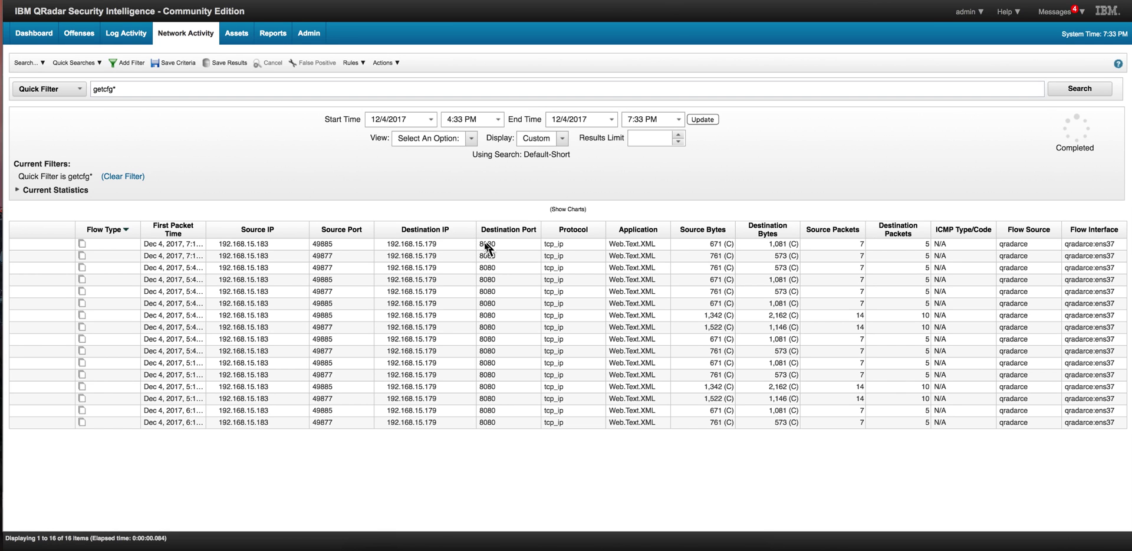
- Open the first flow matching getcfg* and examine its HTTP properties and its source and destination payloads
double_click(438, 243)
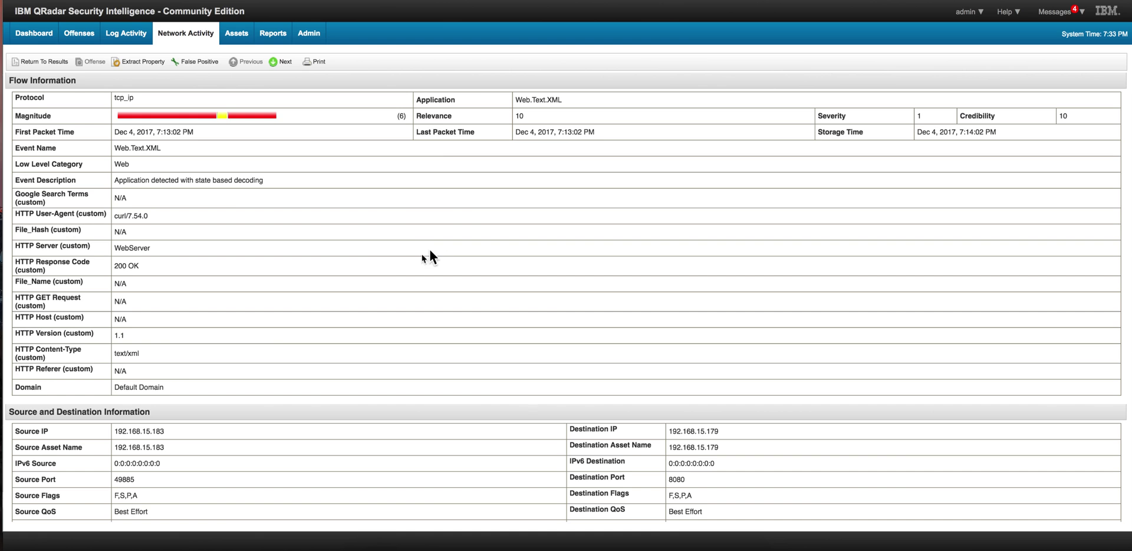
scroll(385, 263, "down", 5)
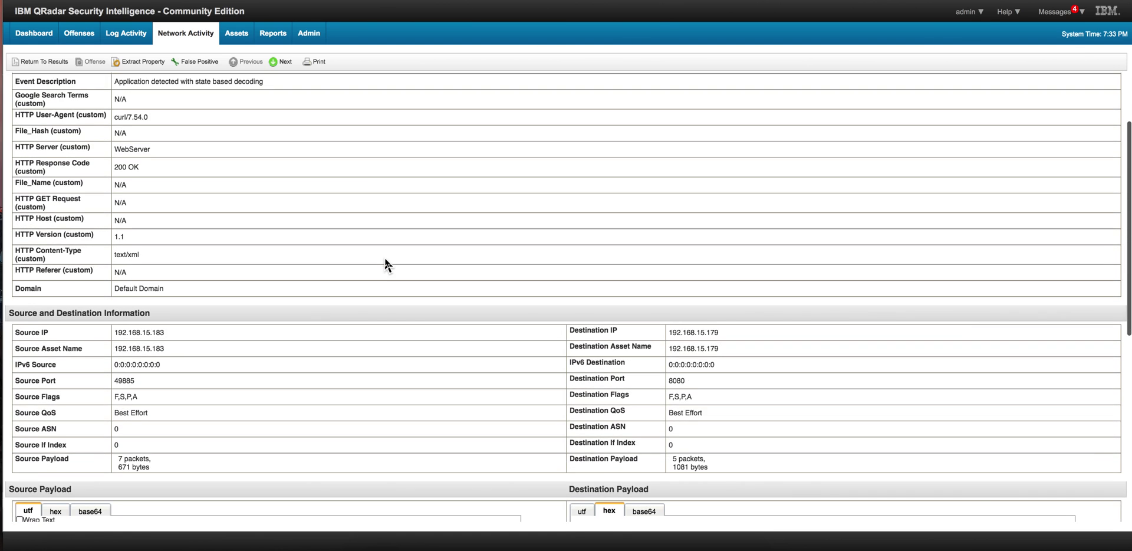
scroll(385, 263, "down", 5)
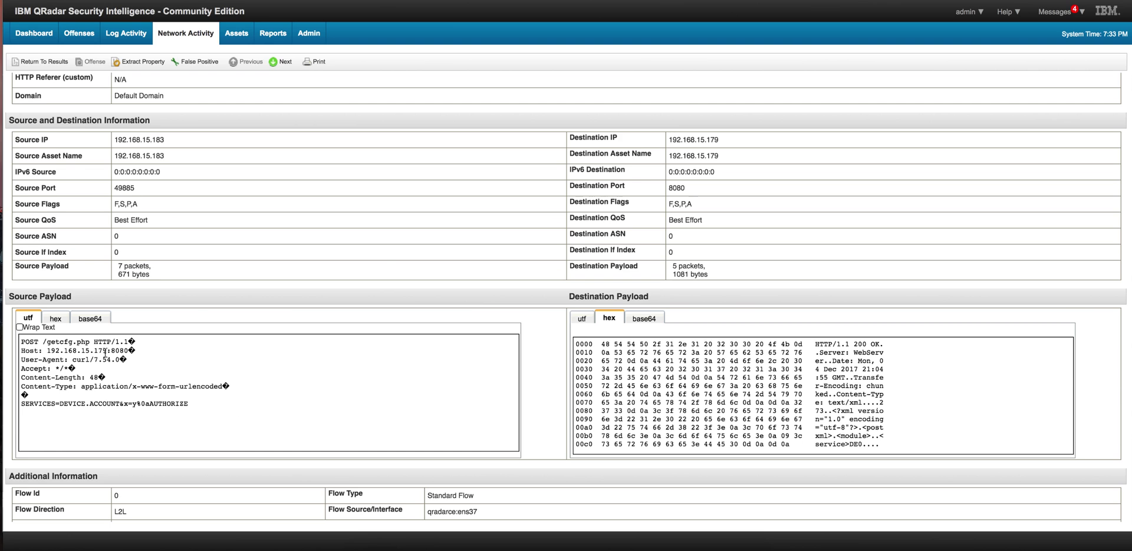
scroll(189, 365, "up", 1)
scroll(187, 366, "up", 10)
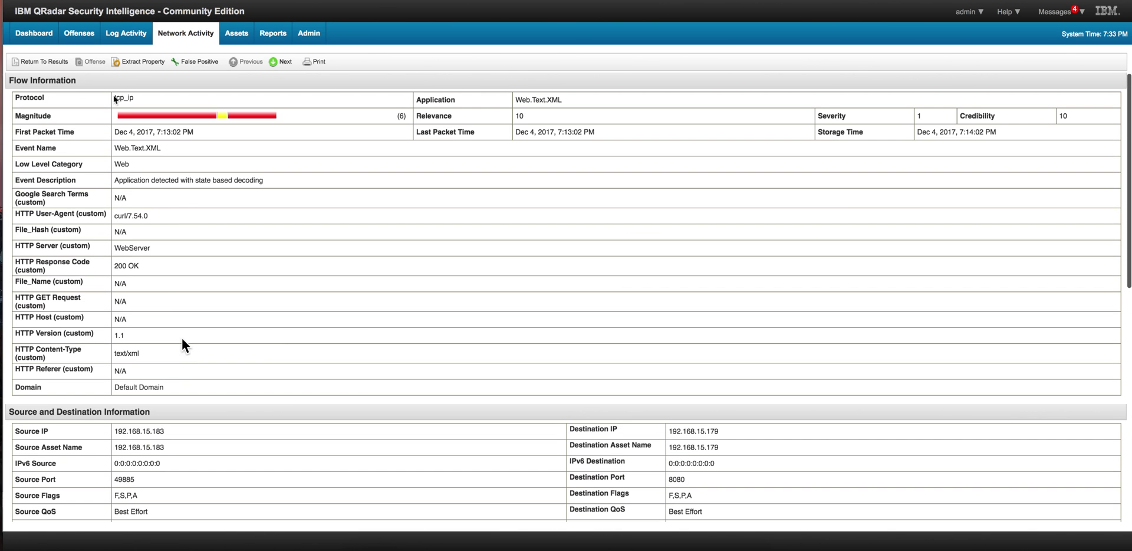
- Check the log activity briefly, and return to the getcfg flow to review its payloads, custom rules and annotations
left_click(124, 34)
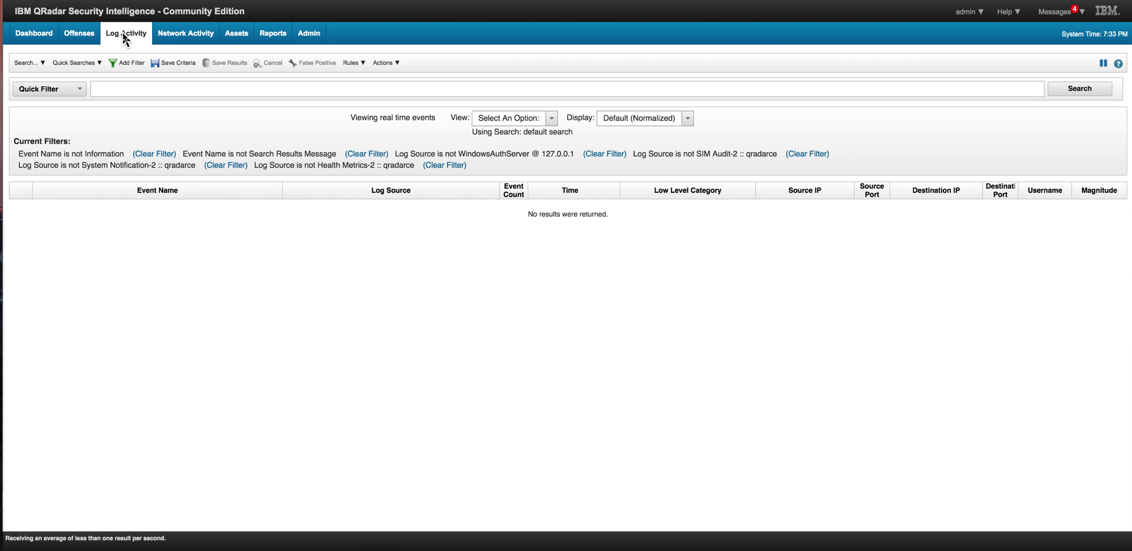
left_click(174, 37)
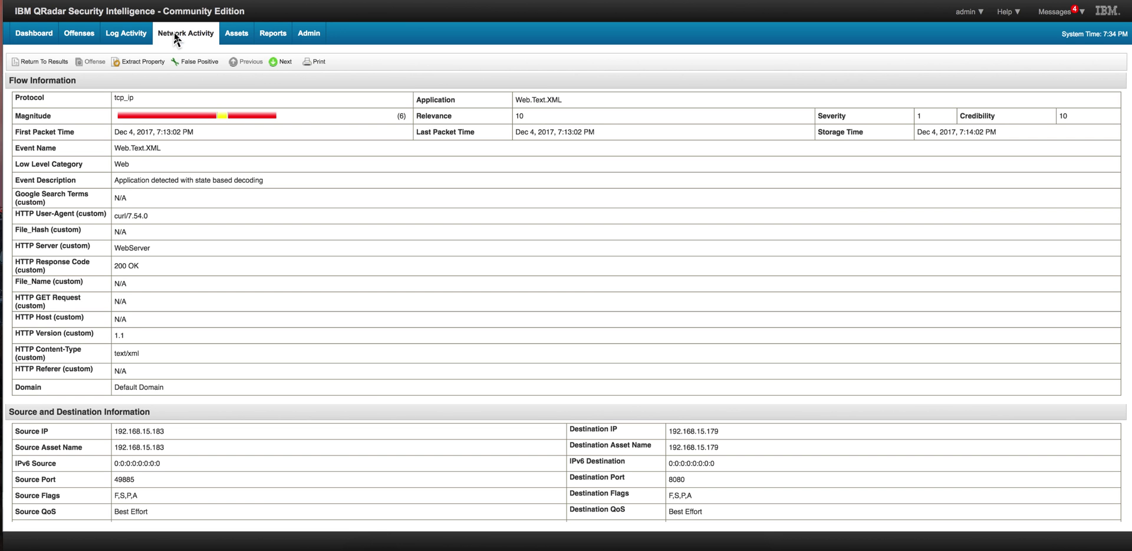
scroll(300, 267, "down", 1)
scroll(301, 272, "down", 5)
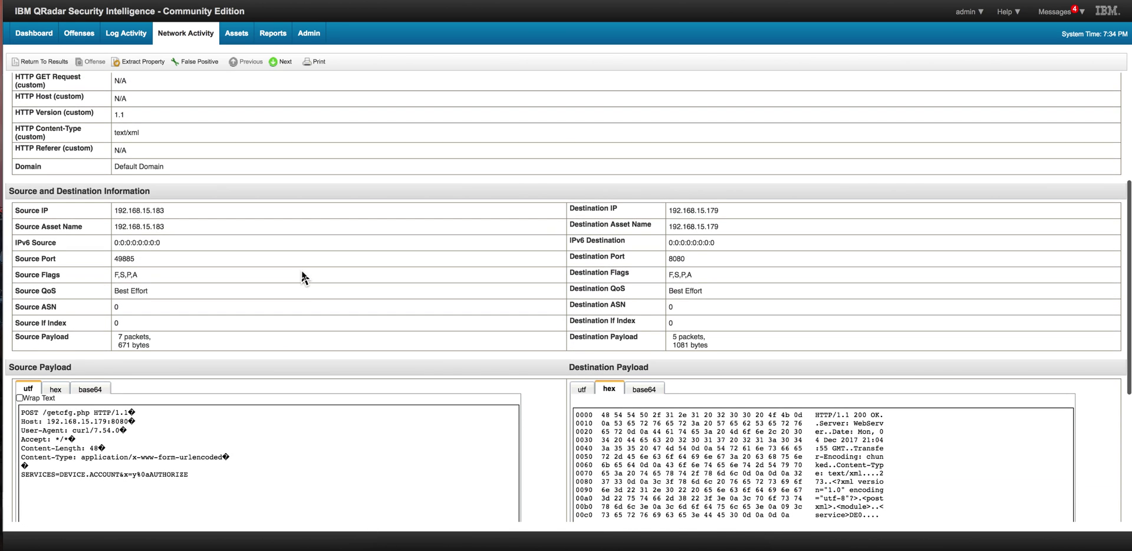
scroll(302, 277, "down", 4)
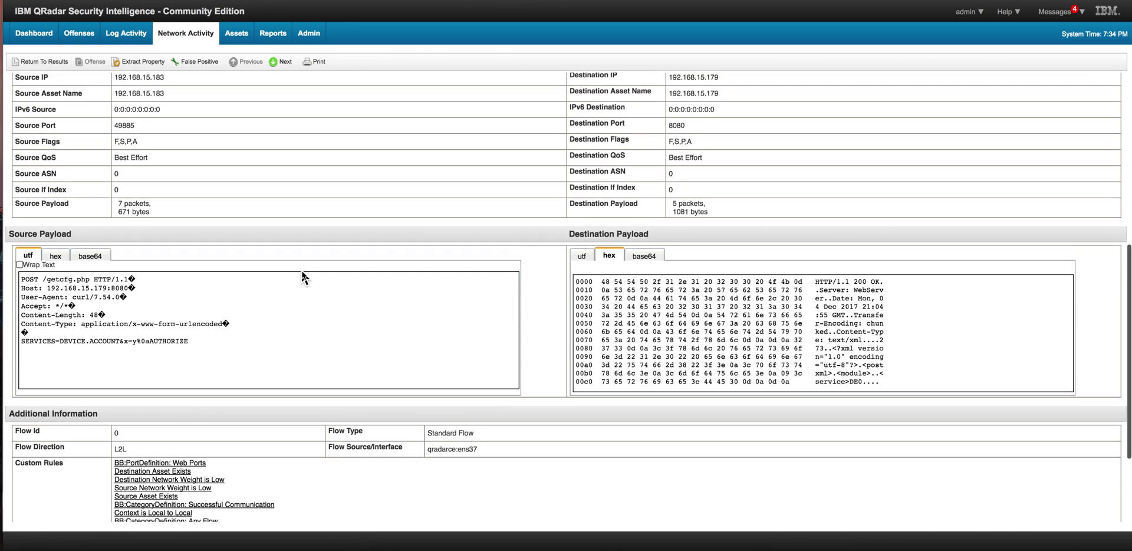
scroll(301, 277, "down", 3)
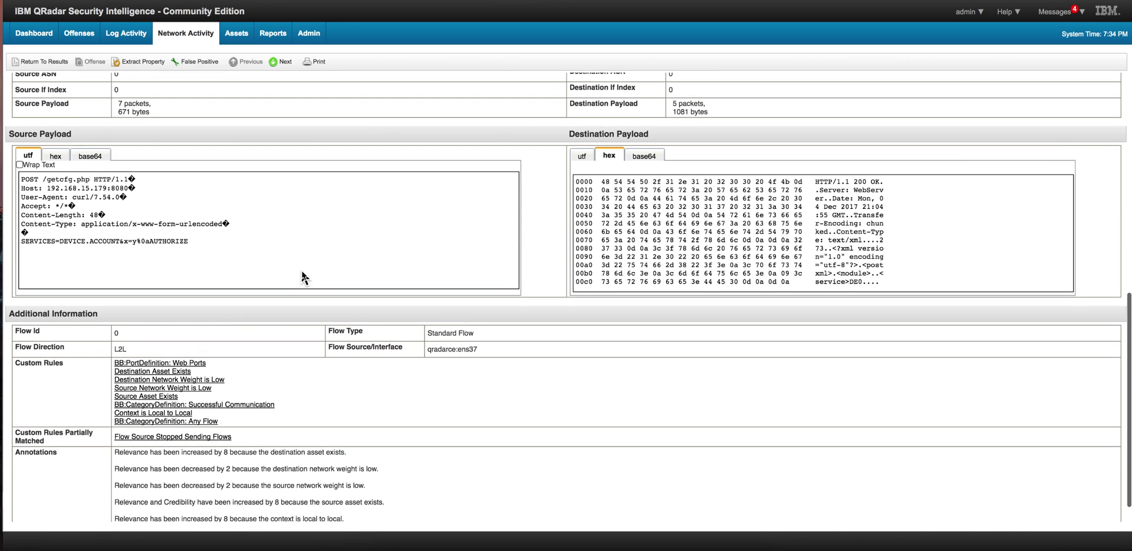
scroll(302, 277, "up", 1)
scroll(301, 277, "down", 1)
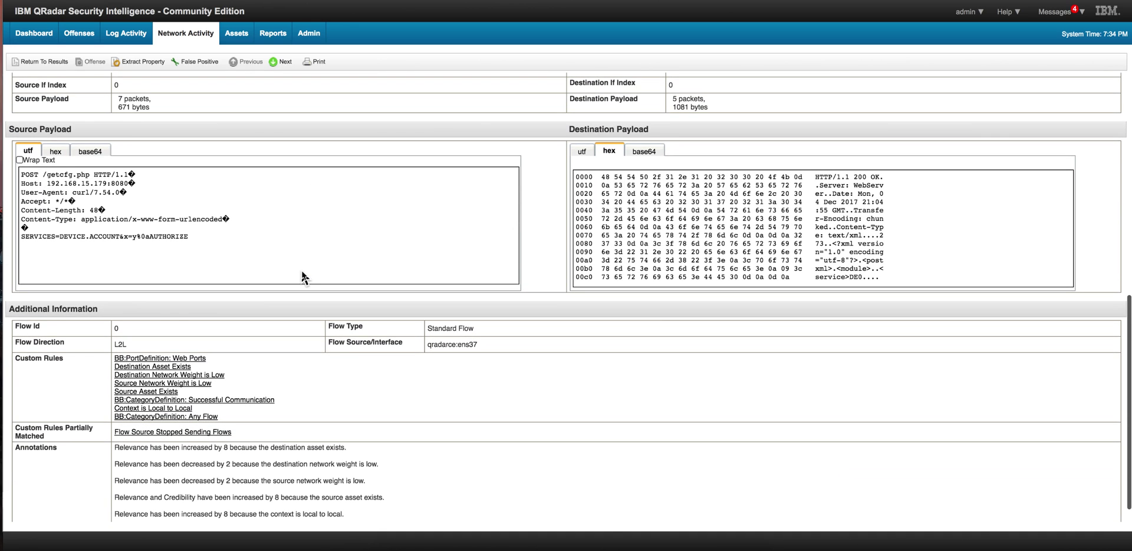
scroll(302, 277, "up", 2)
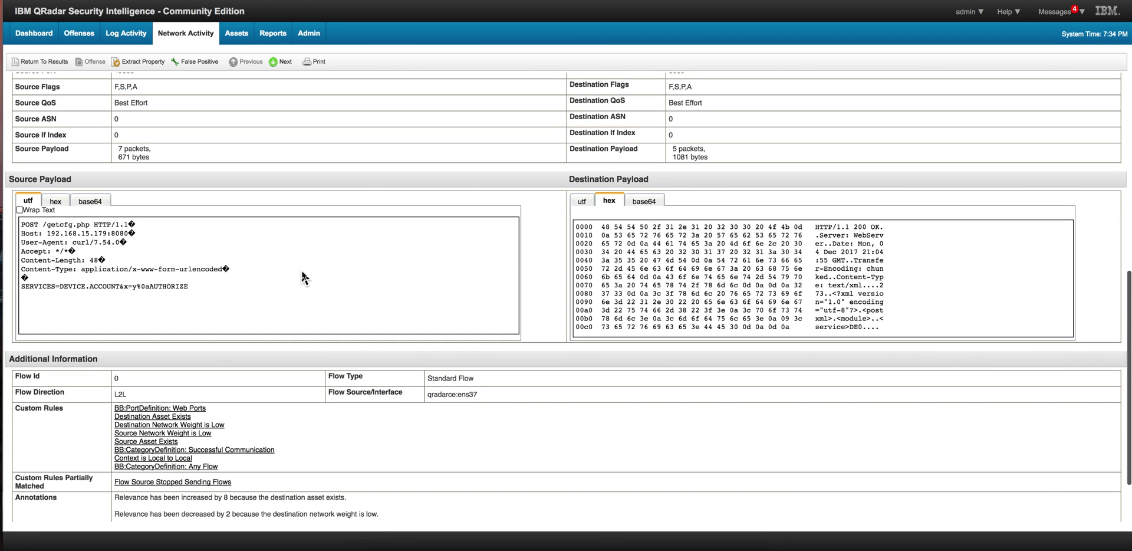
scroll(302, 277, "up", 5)
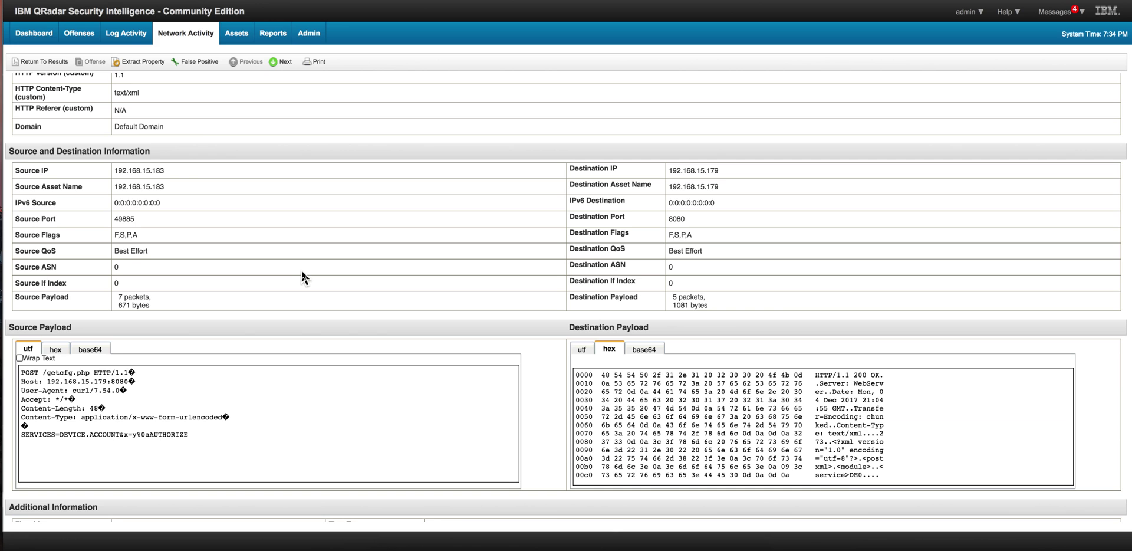
scroll(302, 272, "up", 9)
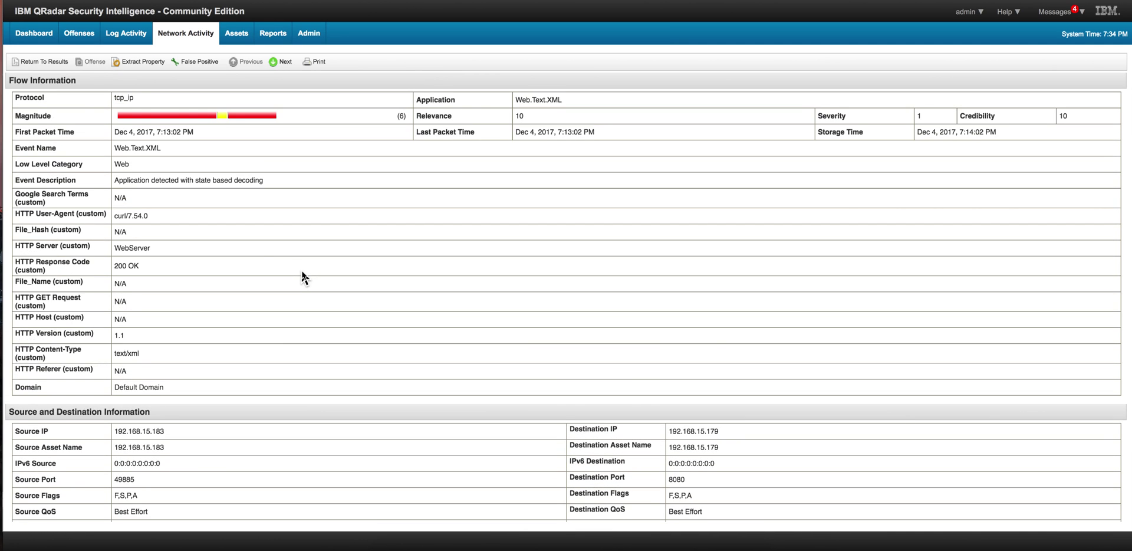